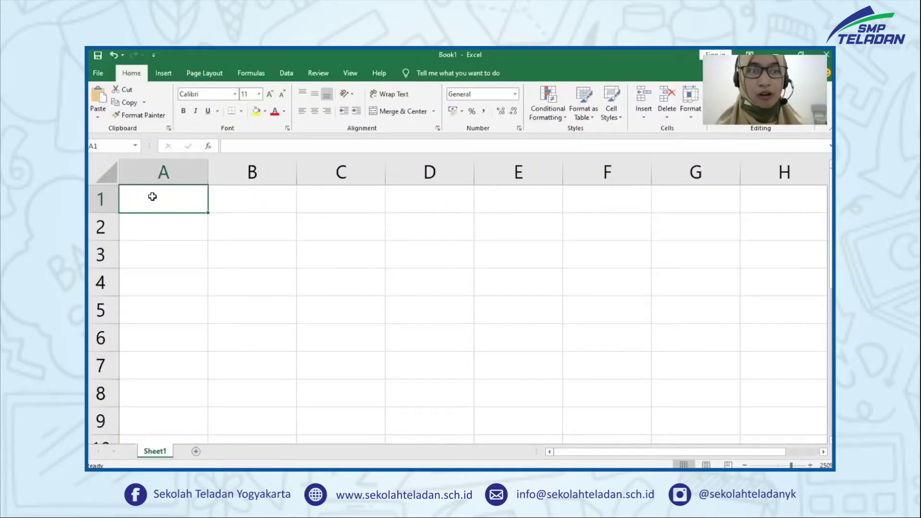
# - Practice selecting columns A and C, rows 1 and 4, and cells B3, A1, D3
pyautogui.click(182, 171)
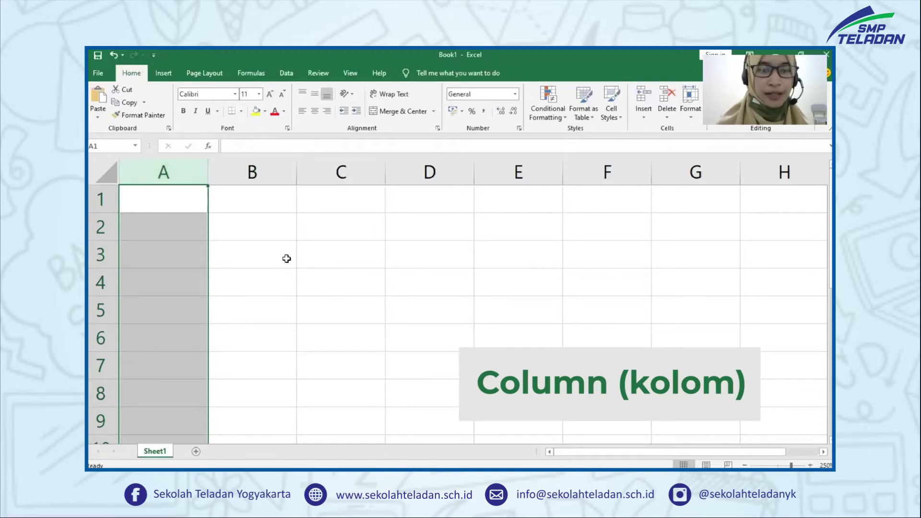
pyautogui.click(331, 168)
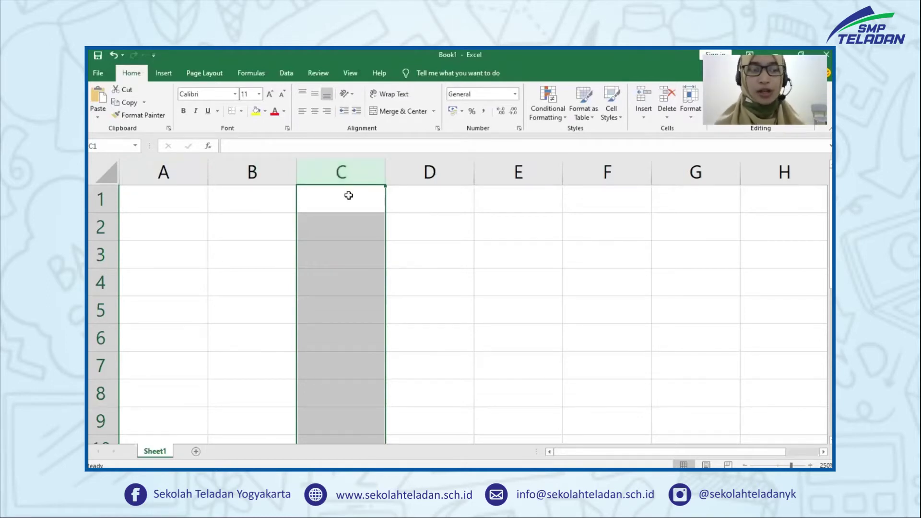
pyautogui.click(99, 198)
pyautogui.click(164, 201)
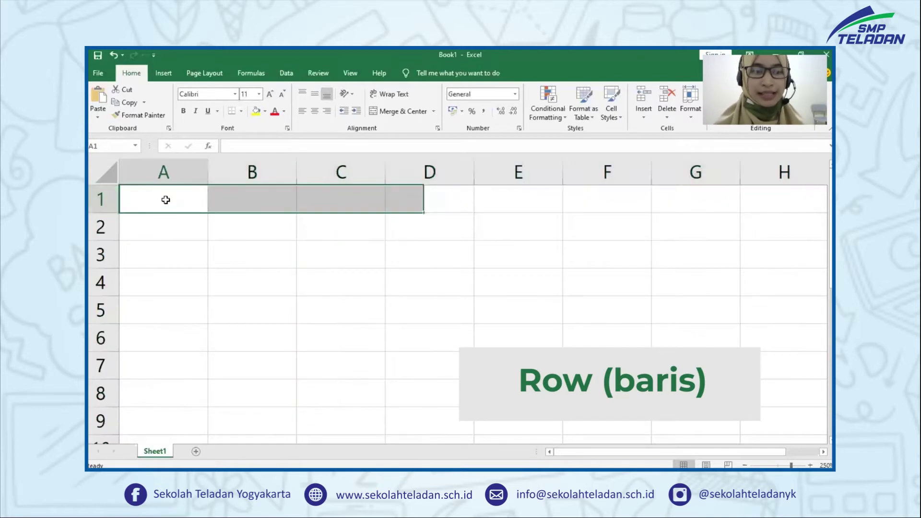
pyautogui.click(103, 199)
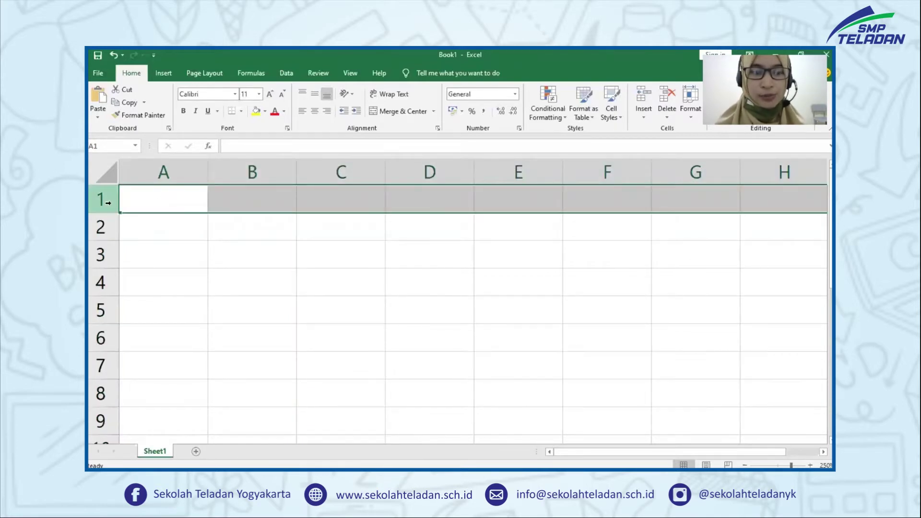
pyautogui.click(102, 282)
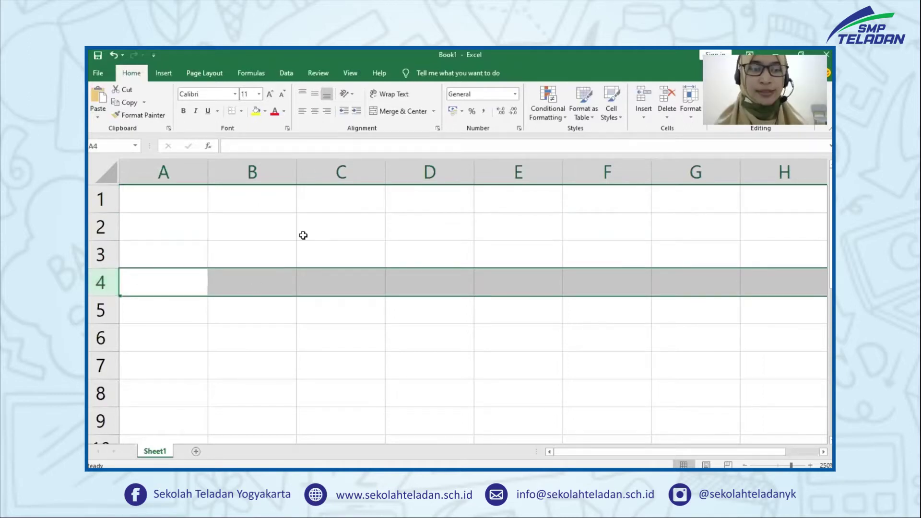
pyautogui.click(232, 259)
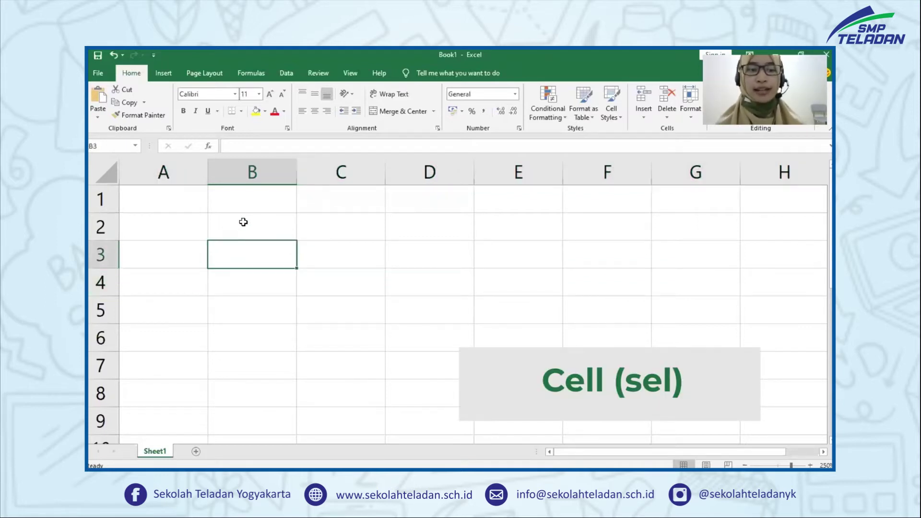
pyautogui.click(173, 195)
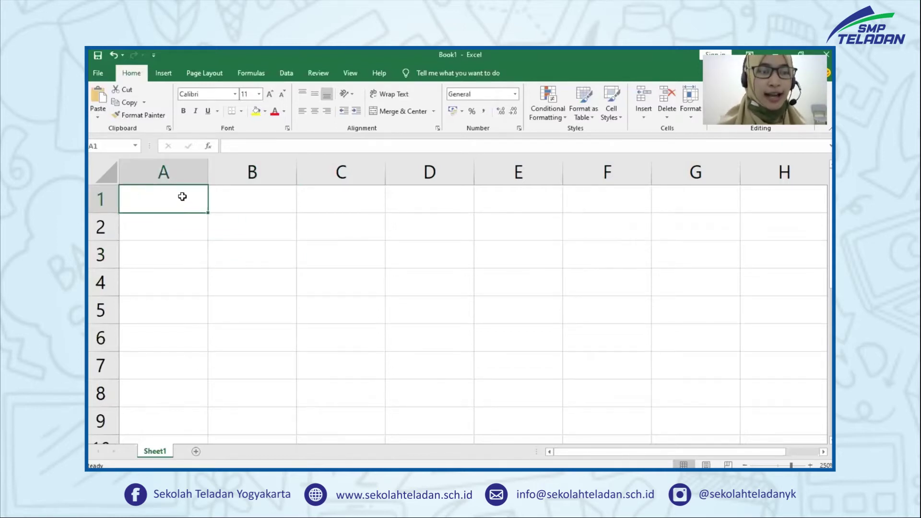
pyautogui.click(437, 257)
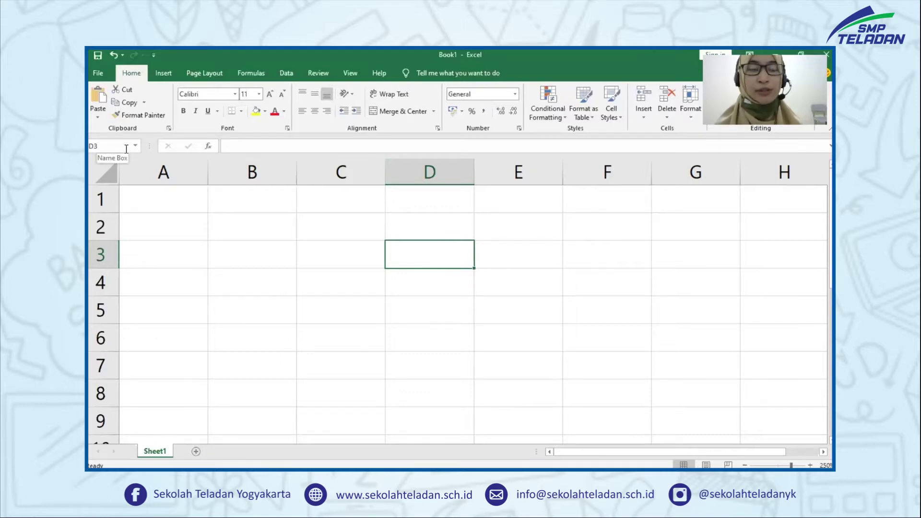
# - Select column C, row 4, cells C3, C5, C2, then the range C2:D6
pyautogui.press('Down')
pyautogui.press('Down')
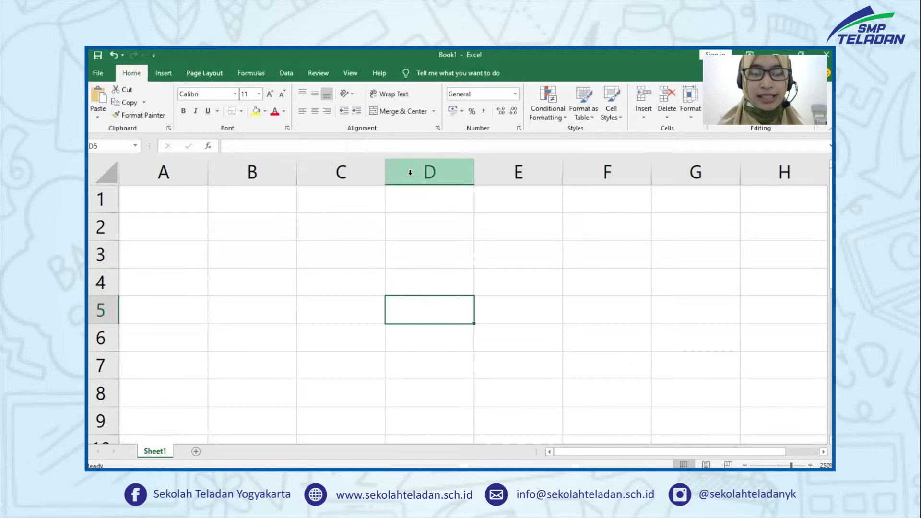
pyautogui.click(369, 174)
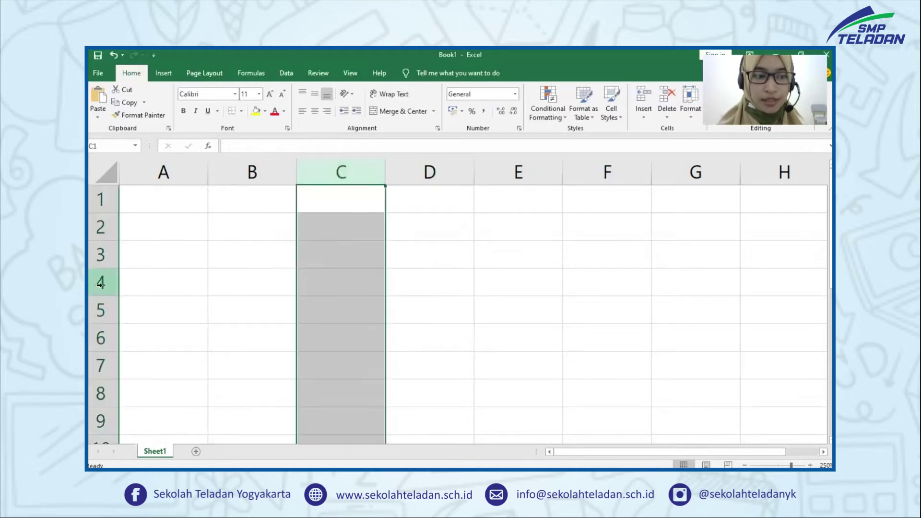
pyautogui.click(100, 284)
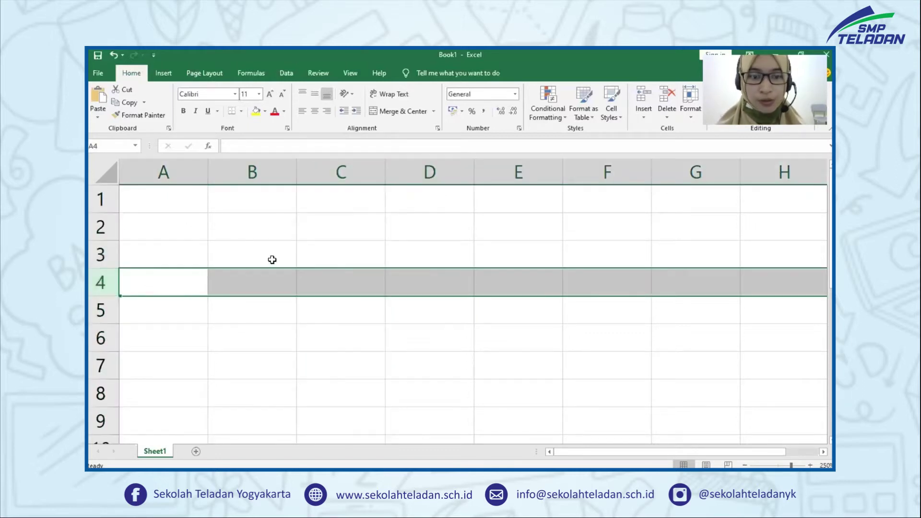
pyautogui.click(346, 248)
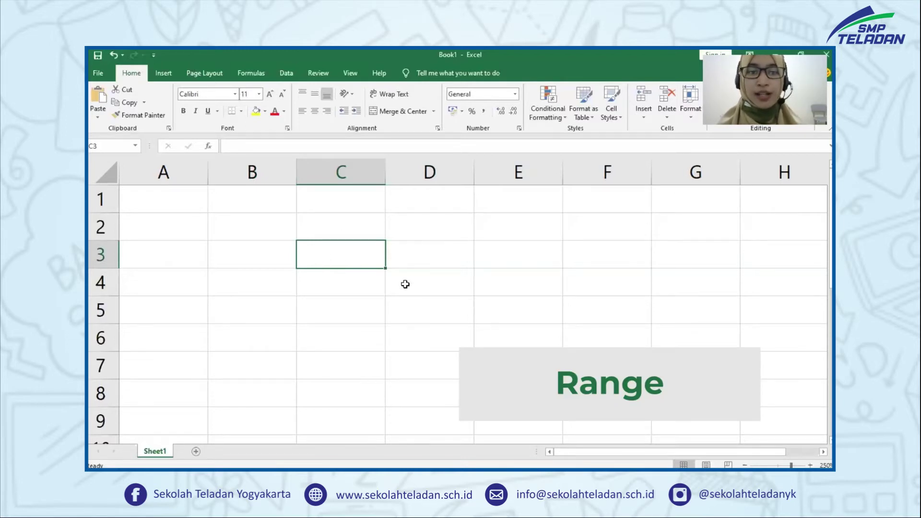
pyautogui.click(383, 316)
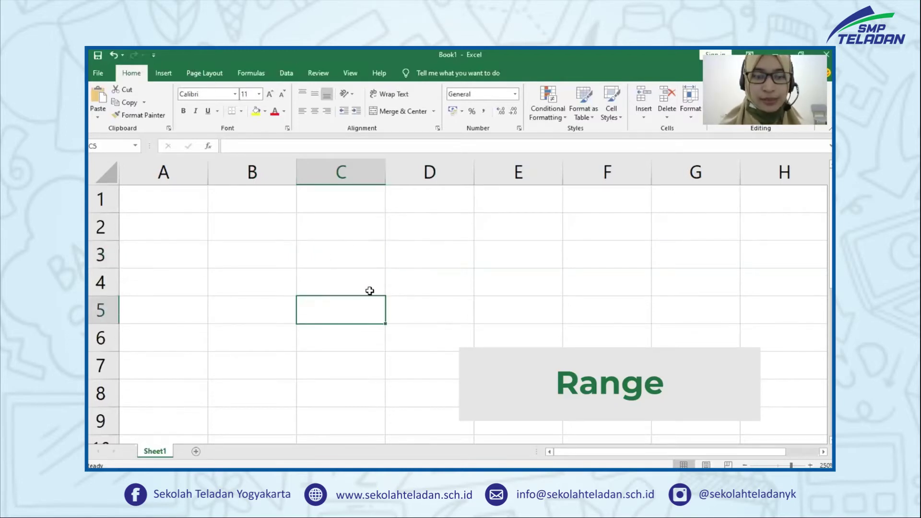
pyautogui.click(350, 234)
pyautogui.moveTo(349, 234); pyautogui.dragTo(417, 338)
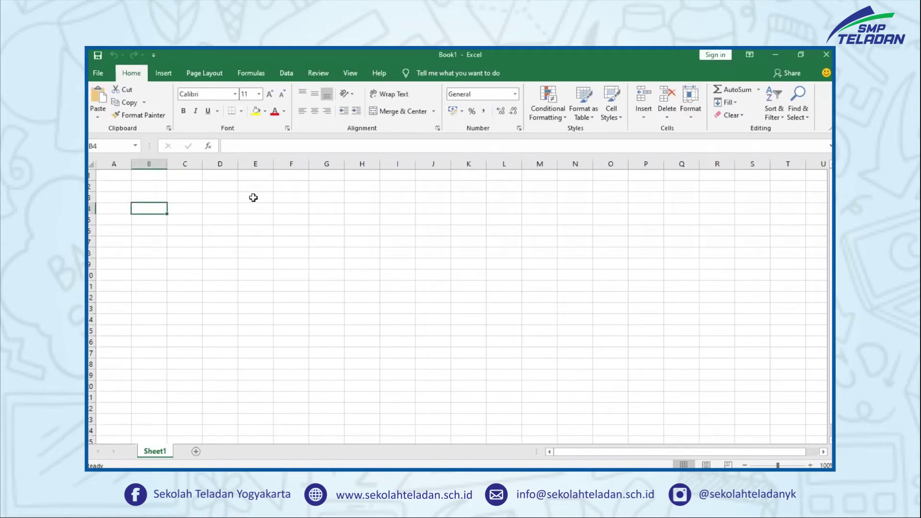
# - Enter the title 'Laporan Penjualan Koperasi Maju Jaya' in B4
pyautogui.write('Laporan Penjualaa')
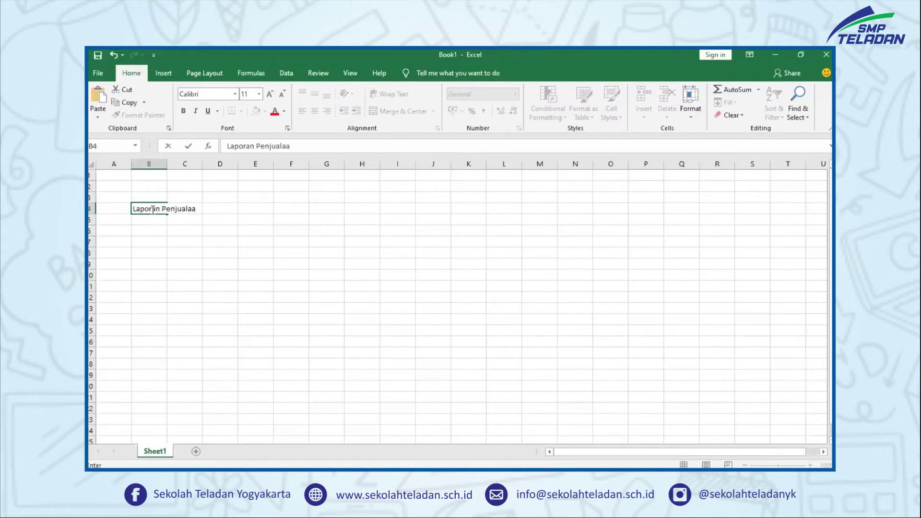
pyautogui.press('BackSpace')
pyautogui.write('n Koperasi Maju Jaya')
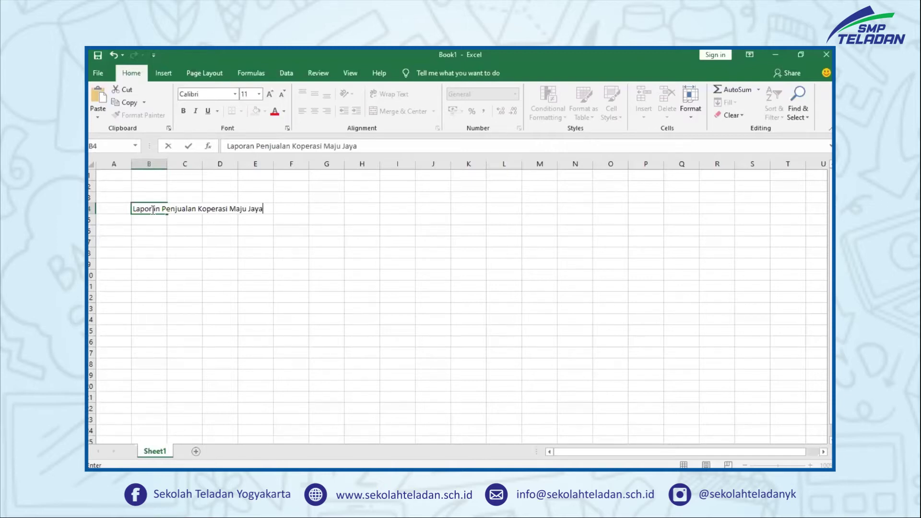
pyautogui.press('Return')
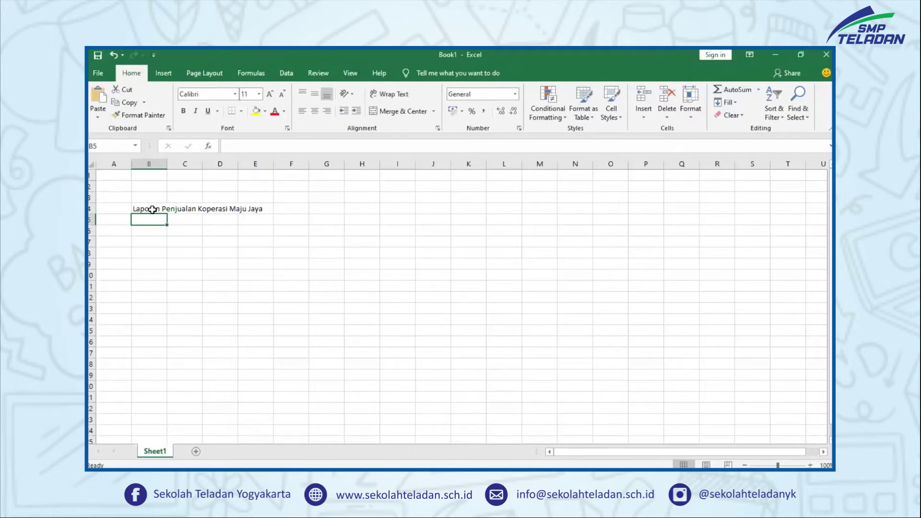
# - Enter the headers Tahun, Kantin and Toko across B5:D5
pyautogui.write('Tahun')
pyautogui.press('Tab')
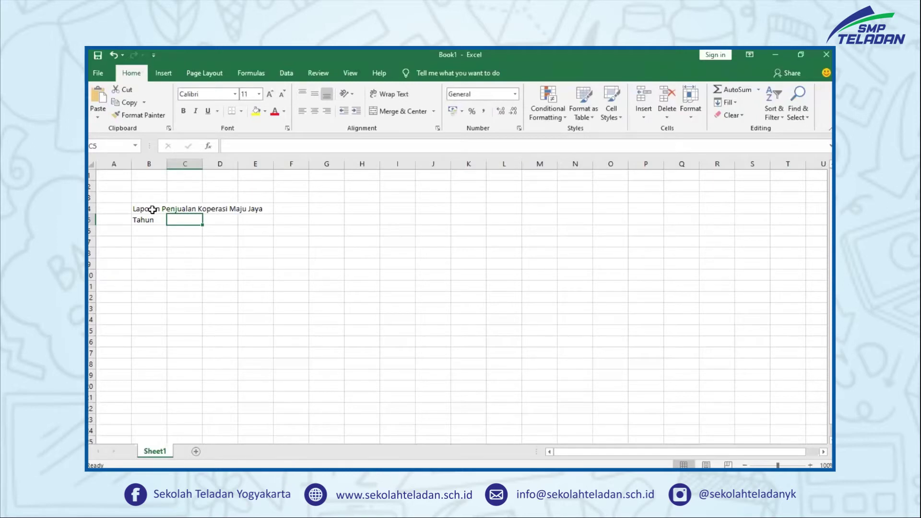
pyautogui.write('Kantin')
pyautogui.press('Tab')
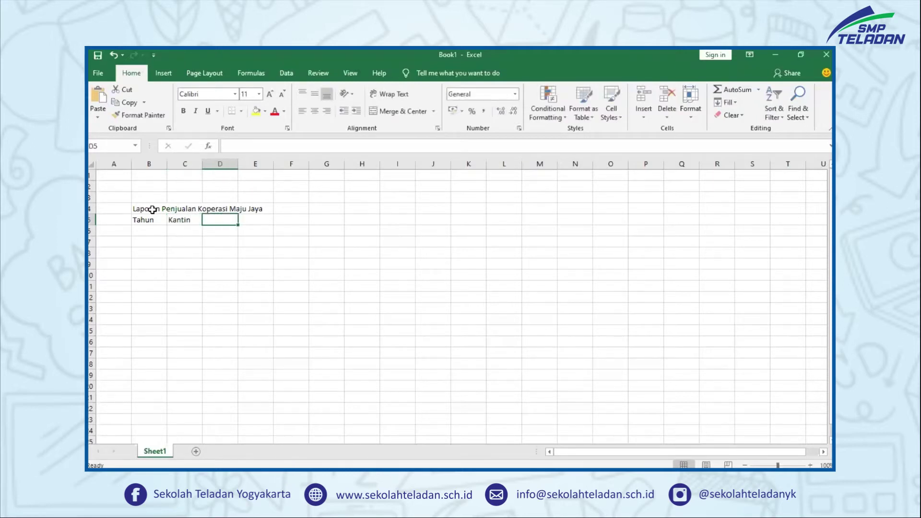
pyautogui.write('Toko')
pyautogui.press('Return')
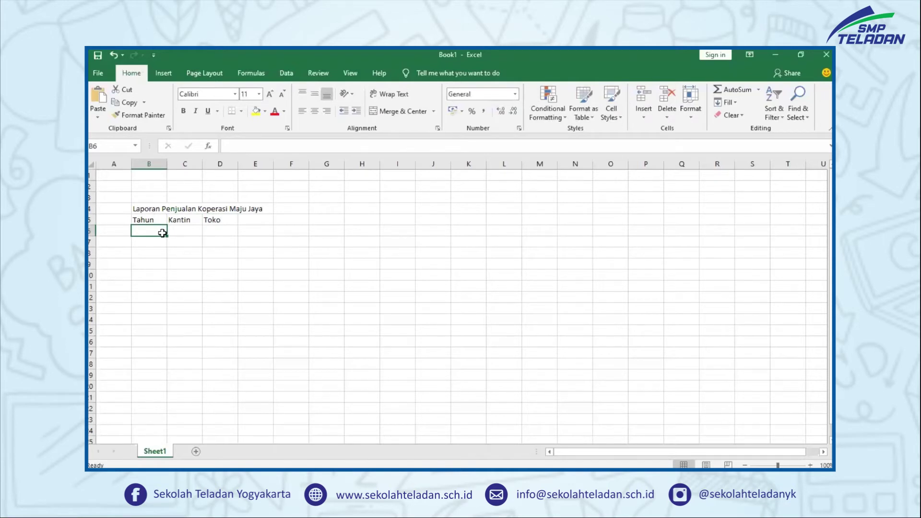
# - Enter the years 2010 and 2011 in B6 and B7
pyautogui.write('2010')
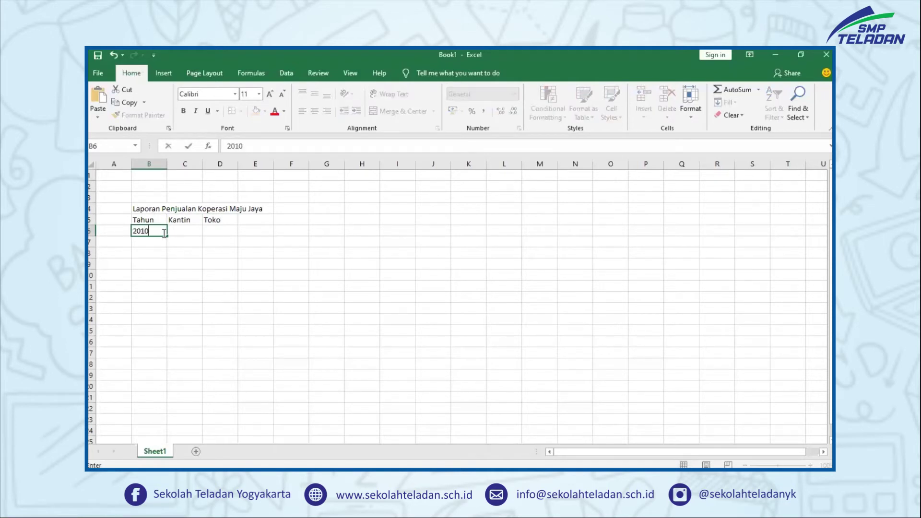
pyautogui.press('Return')
pyautogui.write('2011')
pyautogui.press('Return')
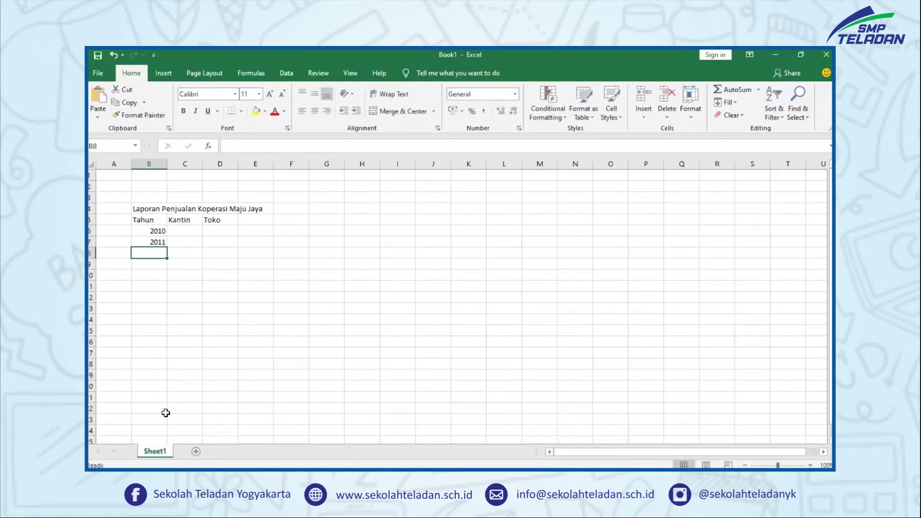
# - Auto-fill the year series from B6:B7 down to 2020 in B16
pyautogui.click(156, 232)
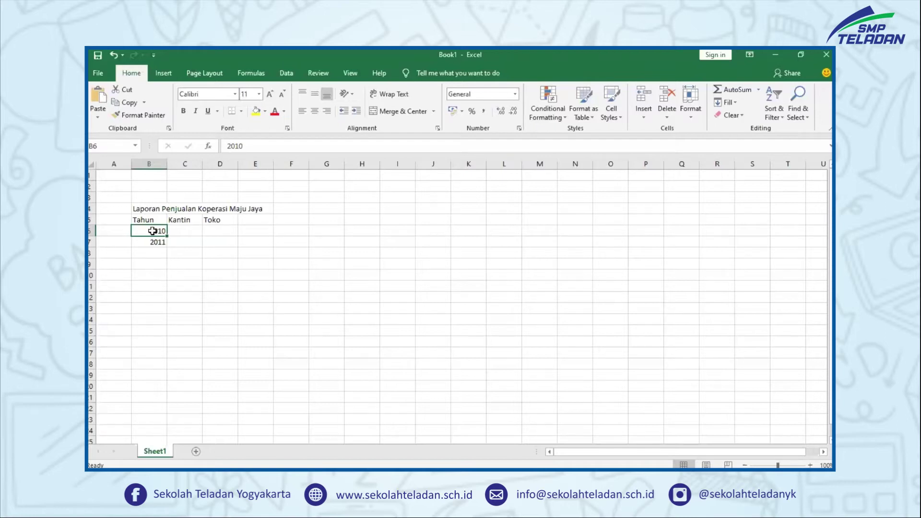
pyautogui.moveTo(162, 232)
pyautogui.mouseDown()
pyautogui.moveTo(142, 230)
pyautogui.moveTo(145, 241)
pyautogui.mouseUp()
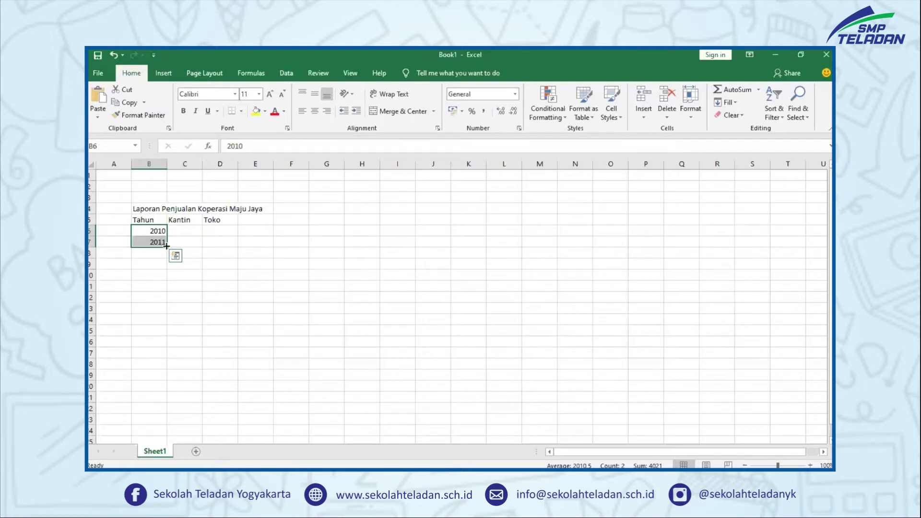
pyautogui.moveTo(167, 246); pyautogui.dragTo(160, 342)
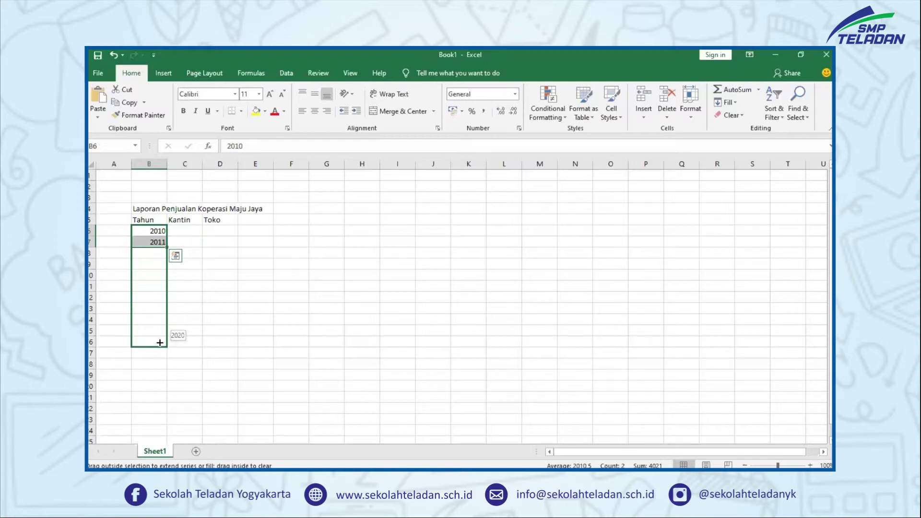
pyautogui.moveTo(160, 342); pyautogui.dragTo(159, 342)
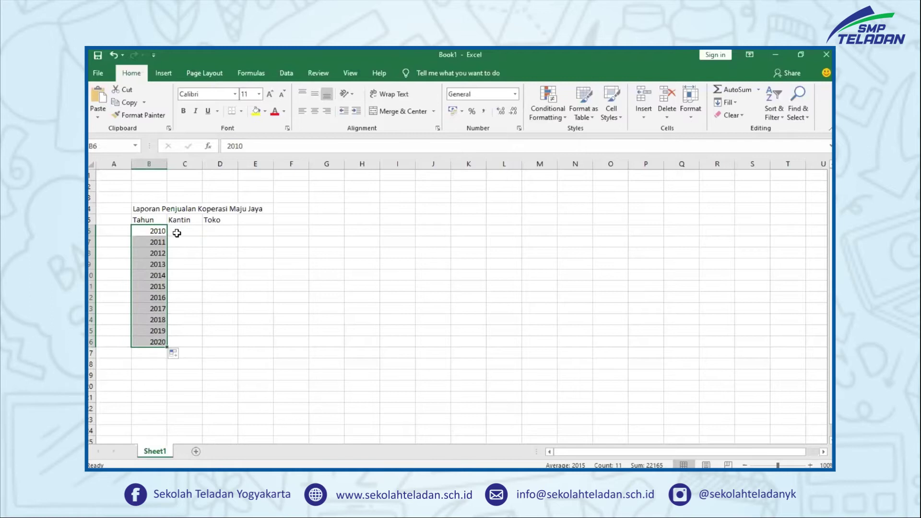
# - Select the Kantin and Toko cells for all years, then return to C6
pyautogui.click(178, 231)
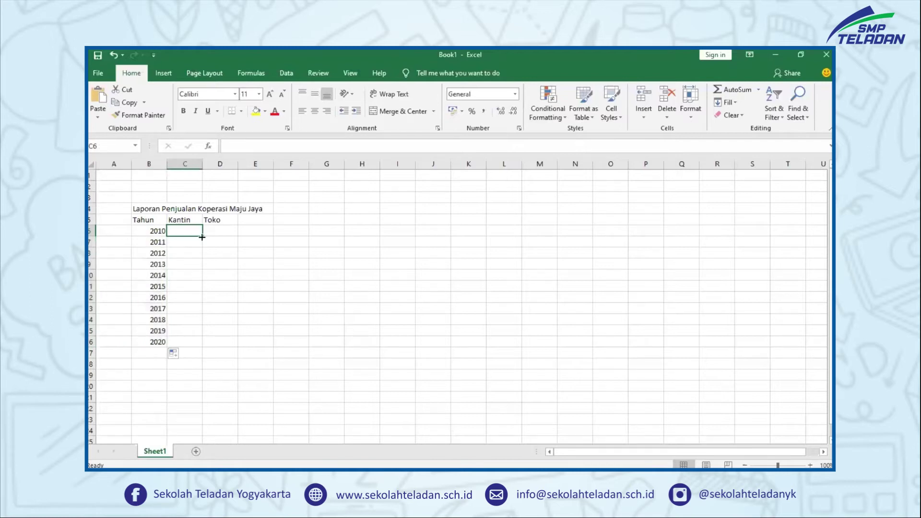
pyautogui.keyDown('shift'); pyautogui.click(224, 346); pyautogui.keyUp('shift')
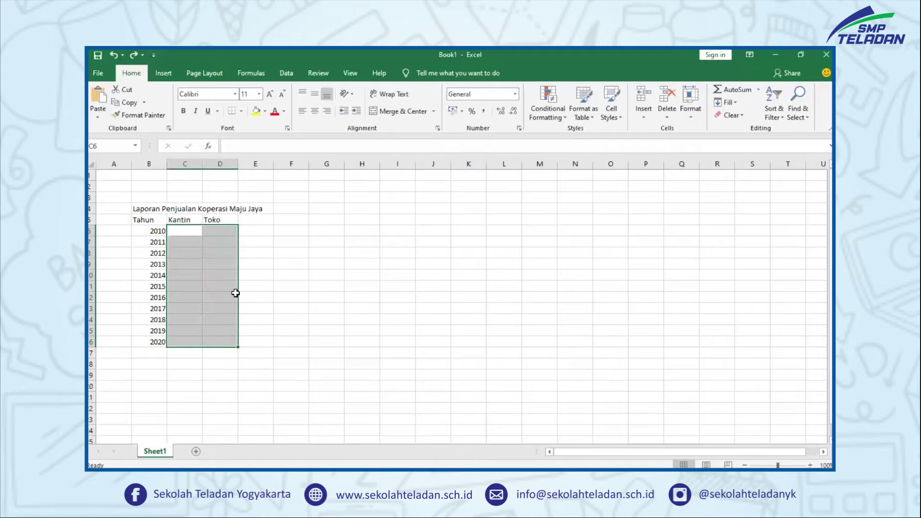
pyautogui.click(186, 229)
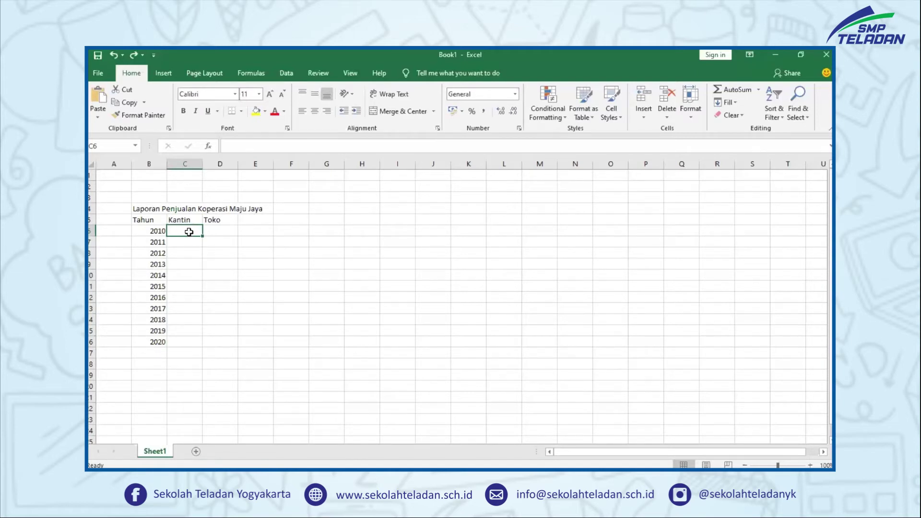
# - Apply the Currency number format to C6:D16, then return to cell C6
pyautogui.keyDown('shift'); pyautogui.click(227, 341); pyautogui.keyUp('shift')
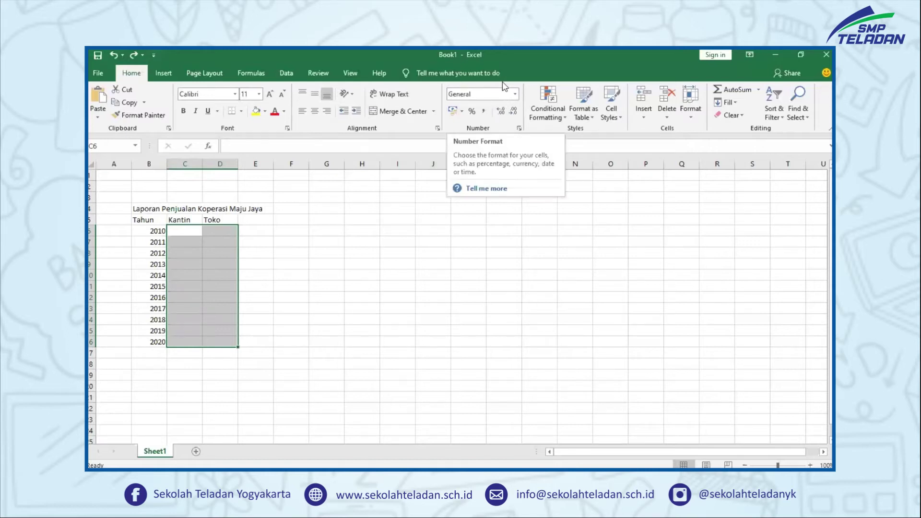
pyautogui.click(515, 99)
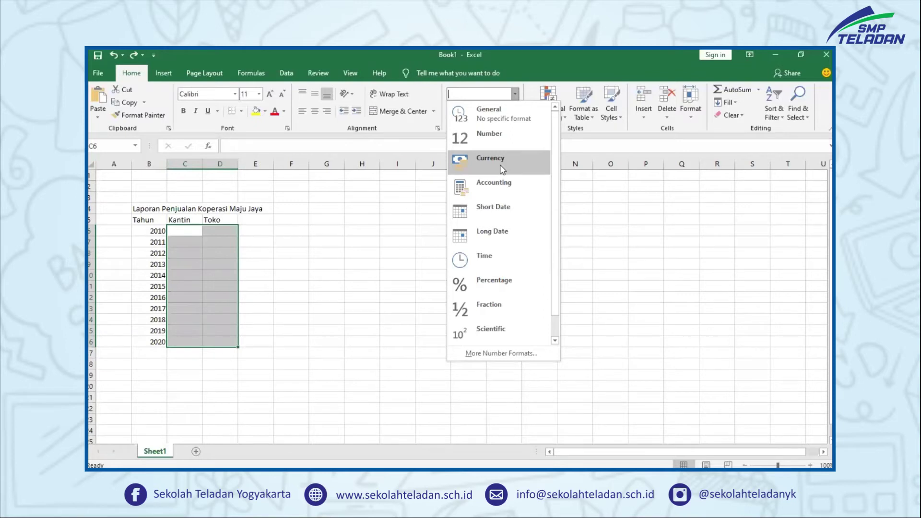
pyautogui.click(500, 168)
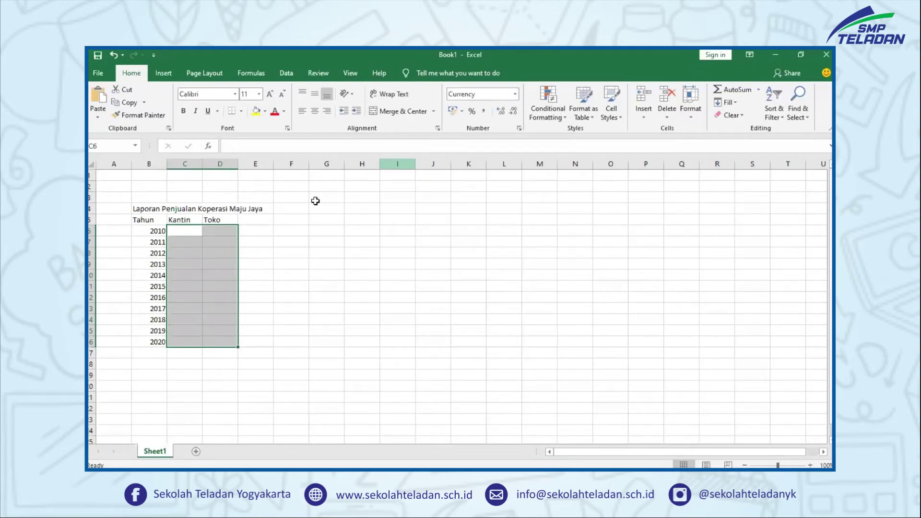
pyautogui.click(212, 240)
pyautogui.click(177, 230)
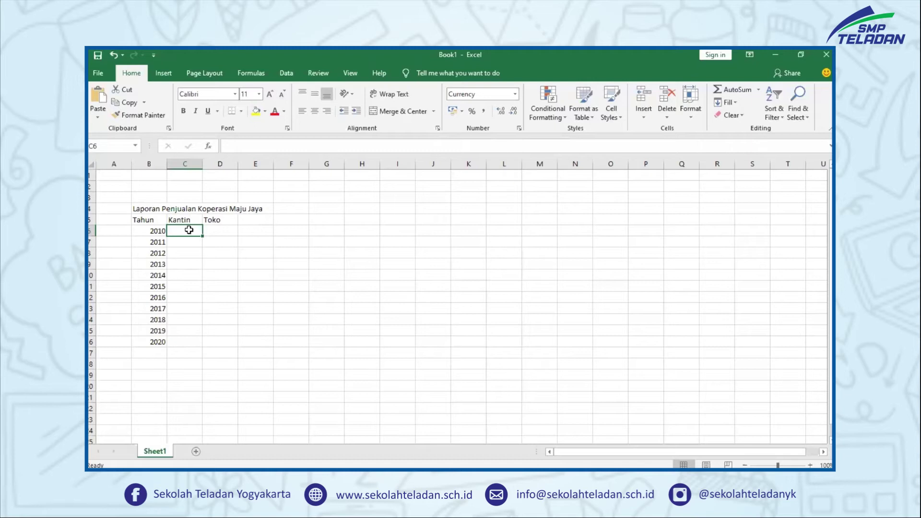
# - Enter 11540000 for Kantin and 5.542.000 for Toko in the 2010 row
pyautogui.write('11540000')
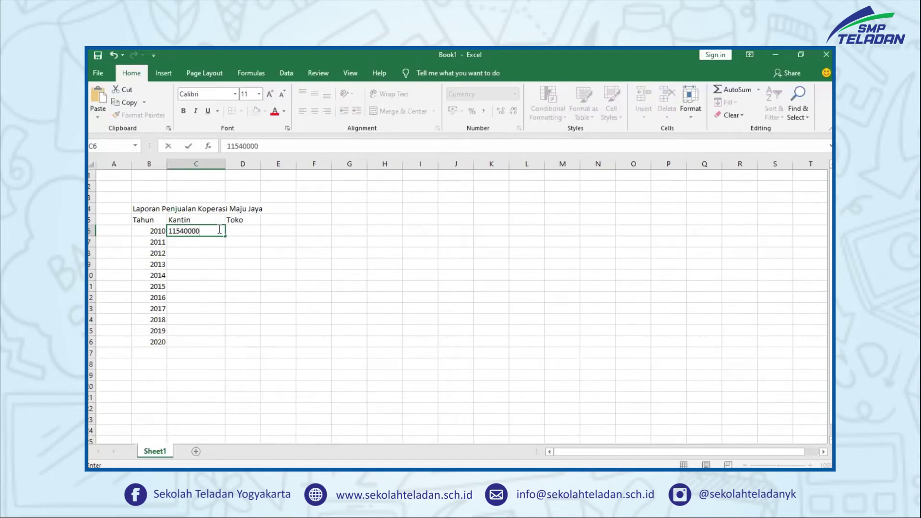
pyautogui.press('Return')
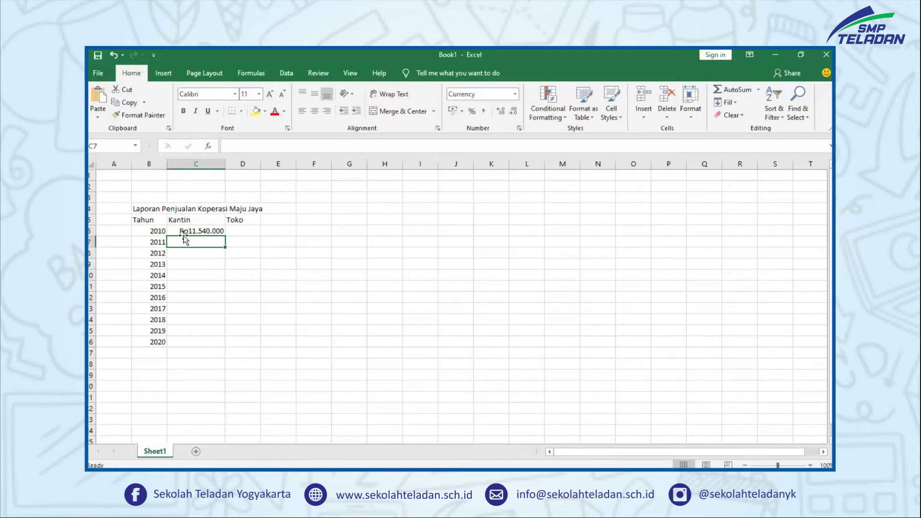
pyautogui.click(242, 231)
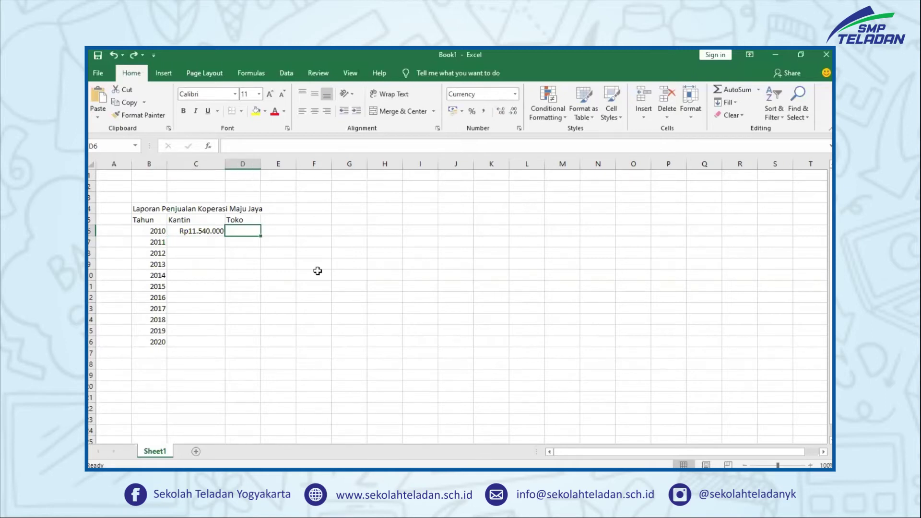
pyautogui.write('5.542.')
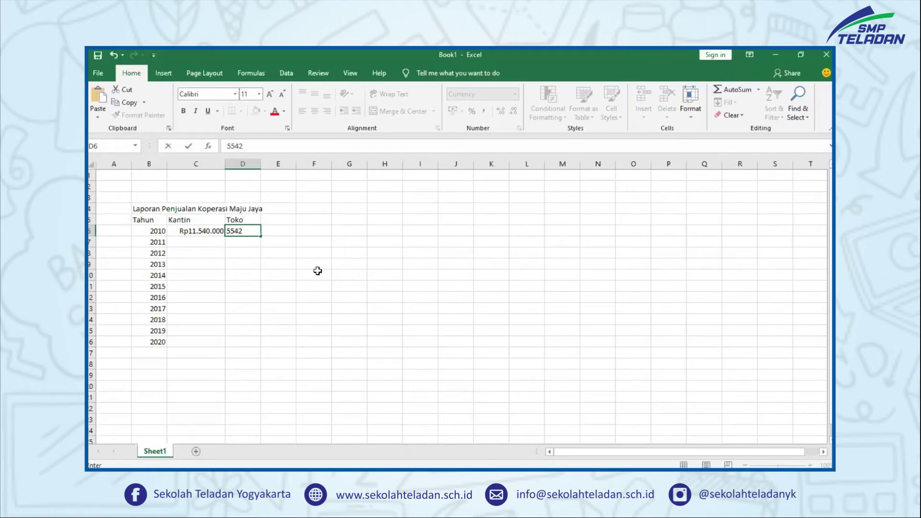
pyautogui.write('000')
pyautogui.press('Return')
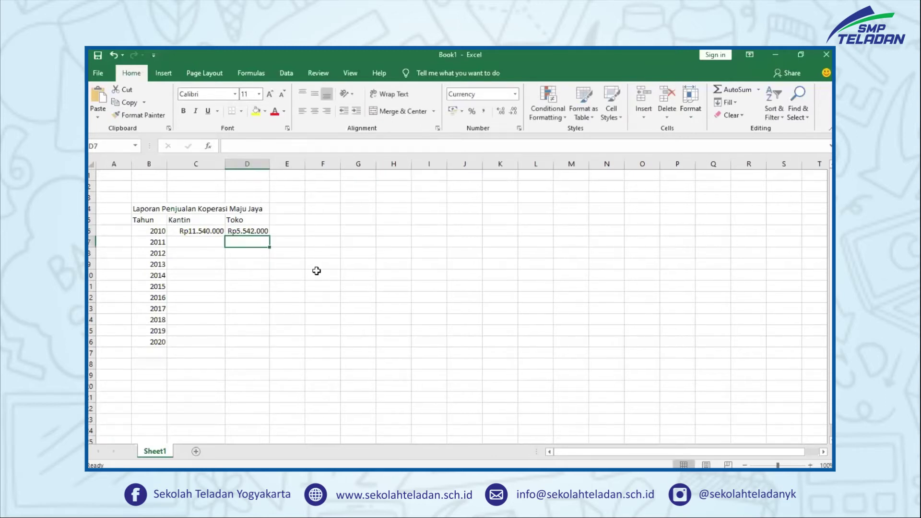
pyautogui.click(260, 230)
pyautogui.click(204, 247)
pyautogui.click(211, 232)
# - Resize column C, narrowing then widening it until Rp11.540.000 displays in C6
pyautogui.moveTo(225, 164); pyautogui.dragTo(202, 163)
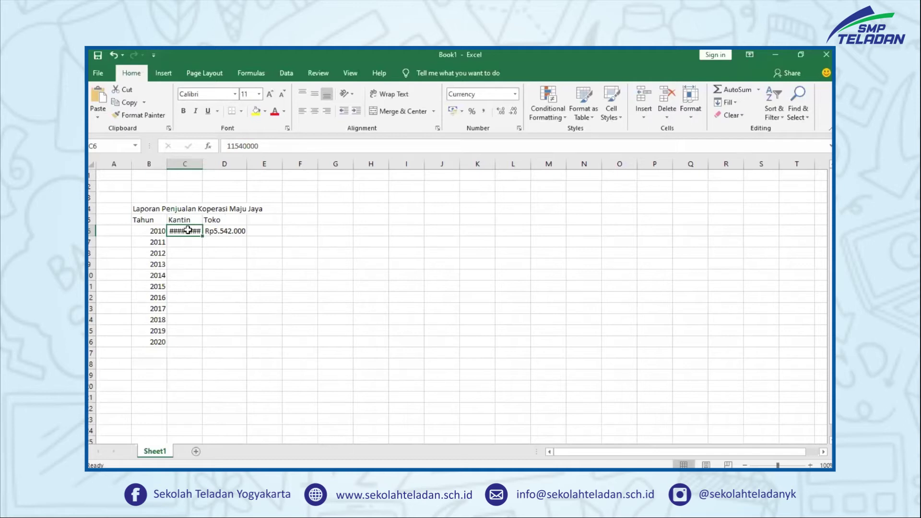
pyautogui.click(201, 261)
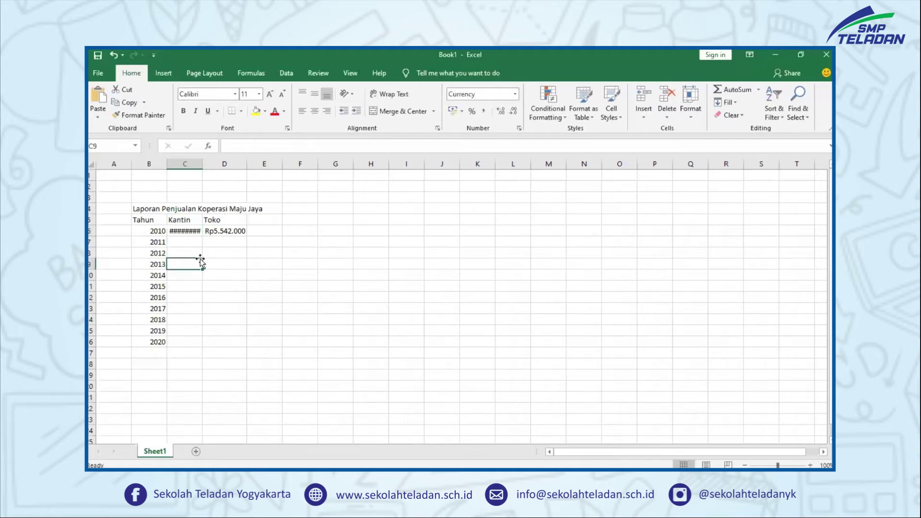
pyautogui.click(190, 231)
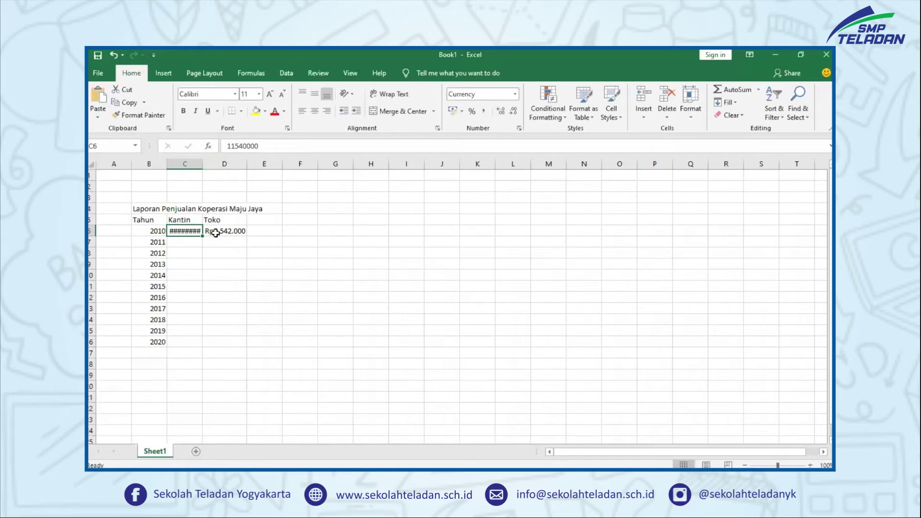
pyautogui.click(191, 261)
pyautogui.click(192, 232)
pyautogui.click(198, 271)
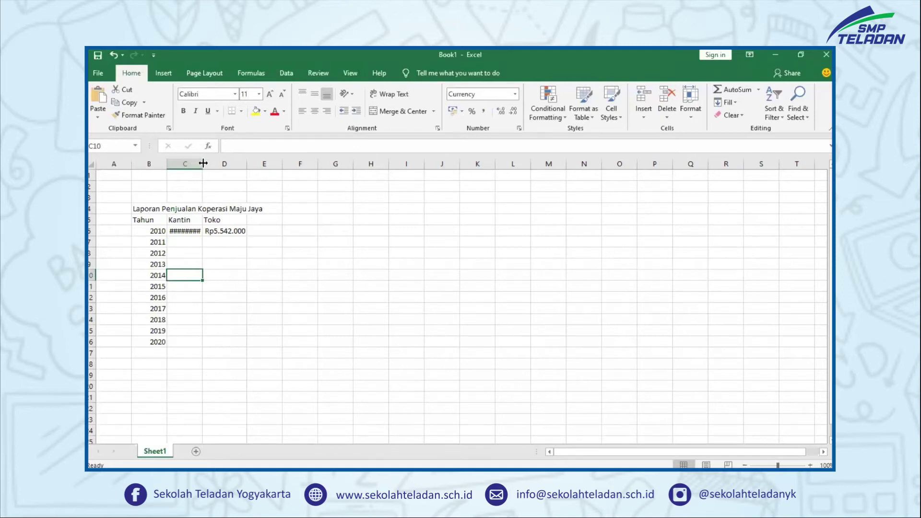
pyautogui.click(194, 232)
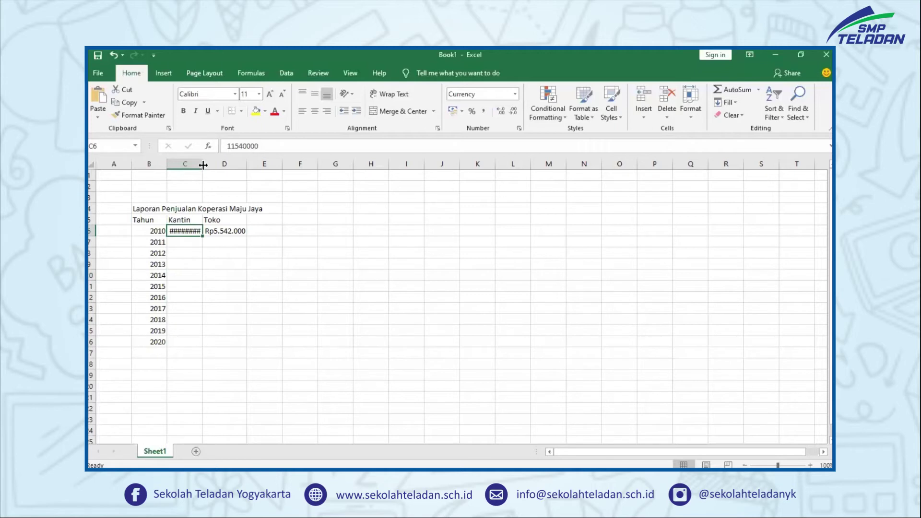
pyautogui.moveTo(203, 164); pyautogui.dragTo(211, 164)
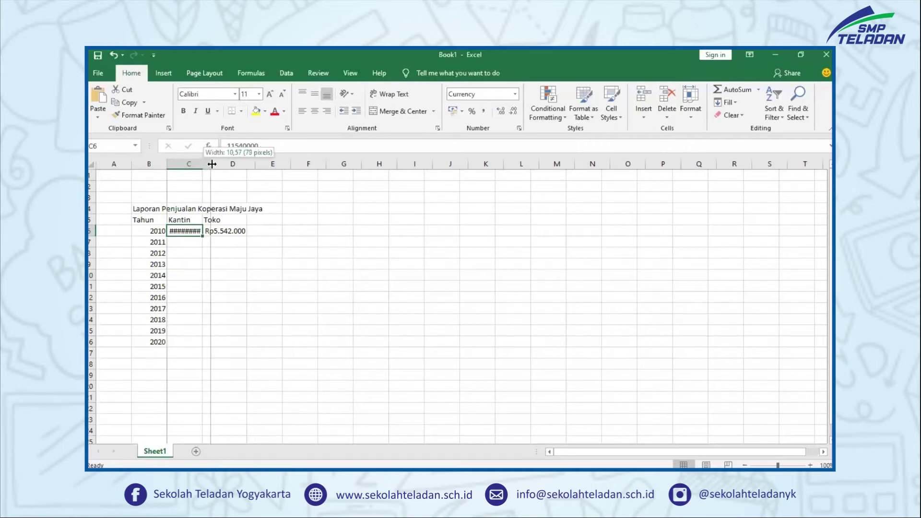
pyautogui.moveTo(212, 164); pyautogui.dragTo(217, 165)
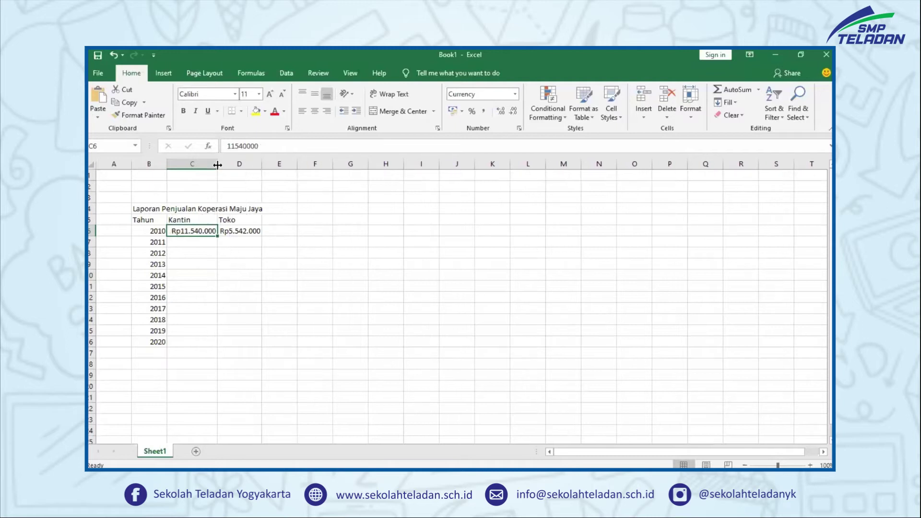
pyautogui.click(191, 245)
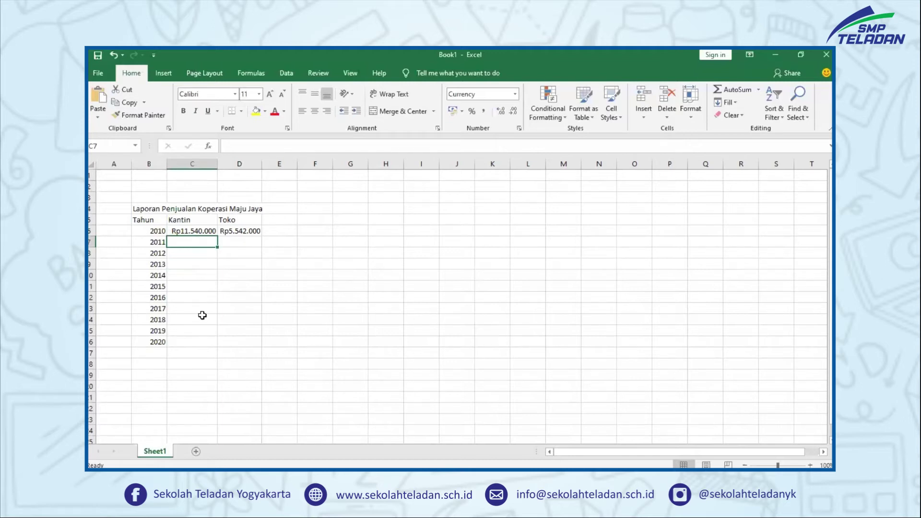
# - Zoom the worksheet view in to 140% and check the 2013 Toko amount
pyautogui.click(224, 341)
pyautogui.click(205, 244)
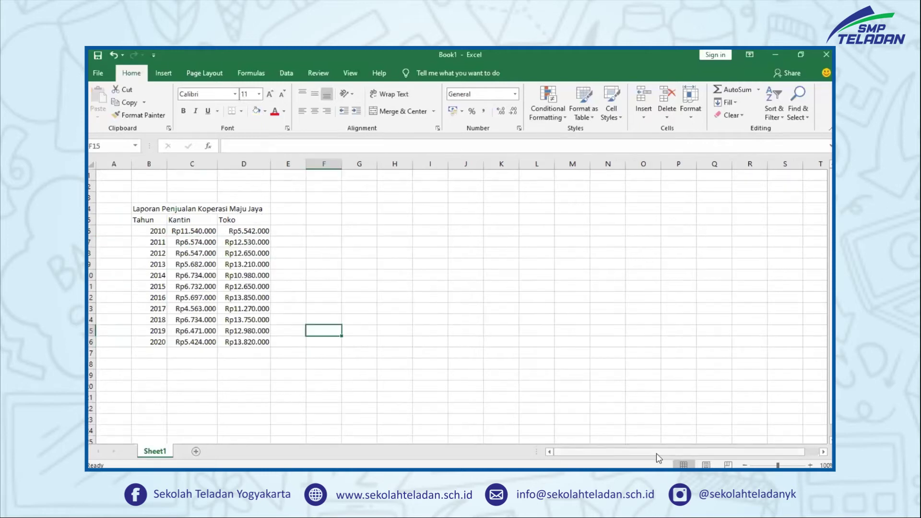
pyautogui.click(809, 456)
pyautogui.click(810, 456)
pyautogui.click(810, 455)
pyautogui.click(810, 454)
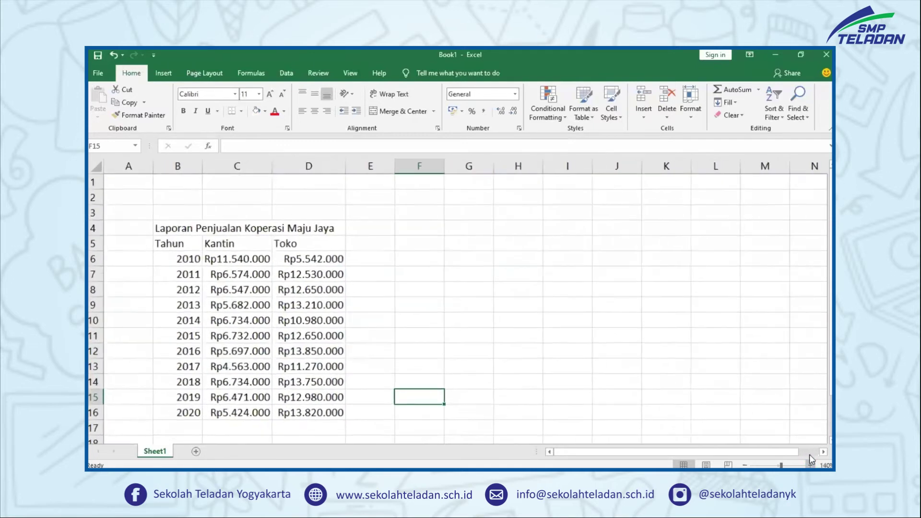
pyautogui.moveTo(775, 453); pyautogui.dragTo(773, 454)
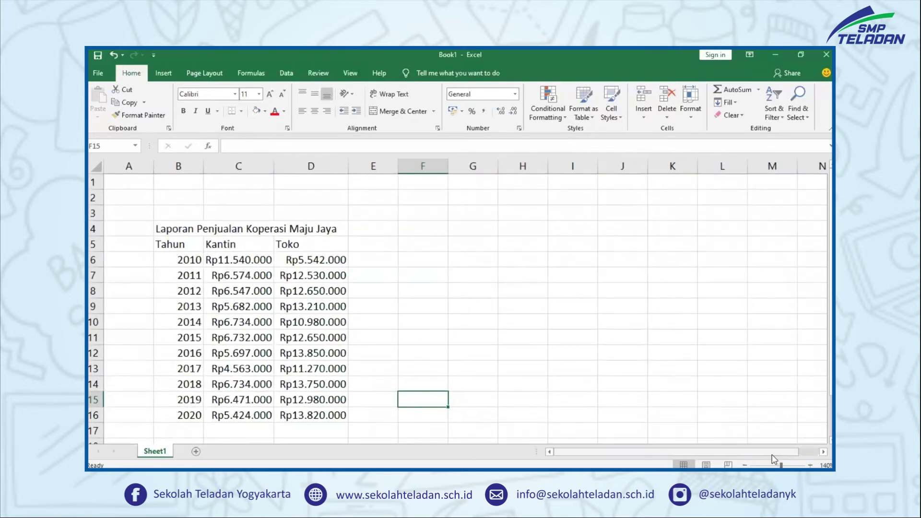
pyautogui.click(283, 307)
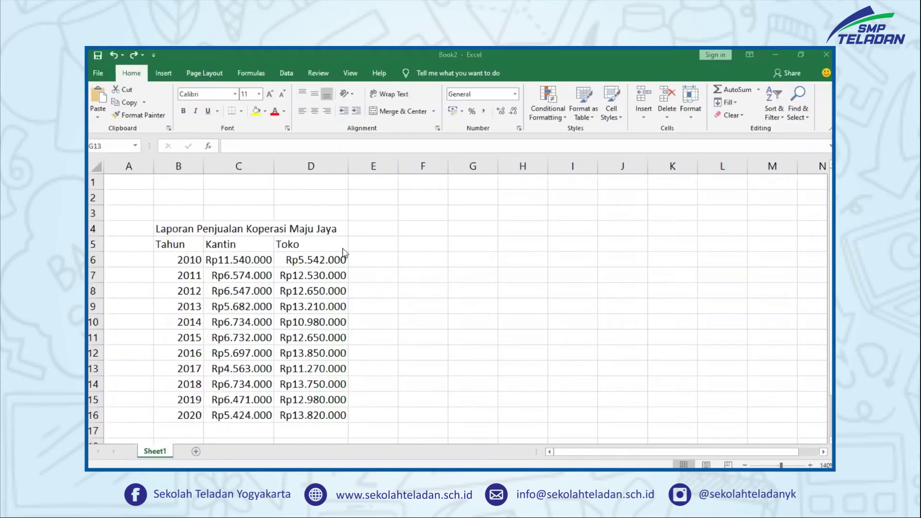
# - Select the Toko 2010 cell D6 and show the Number Format list
pyautogui.click(362, 260)
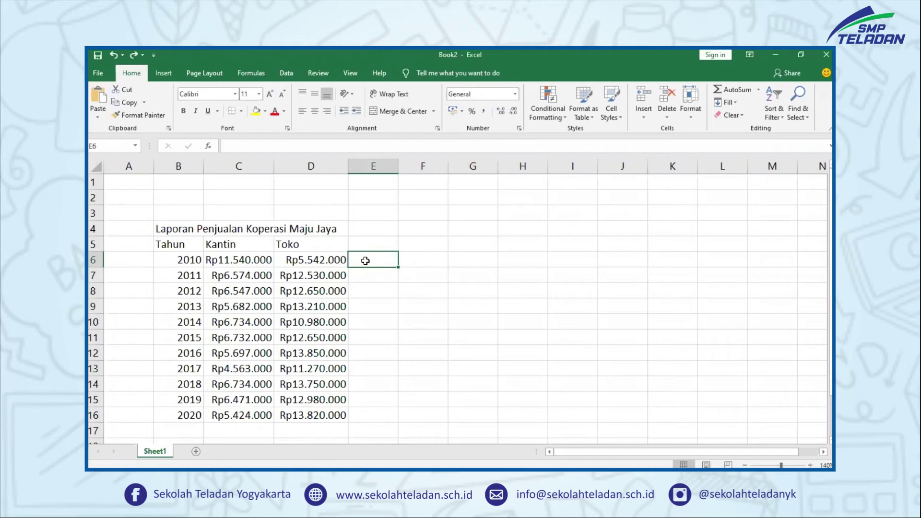
pyautogui.click(337, 261)
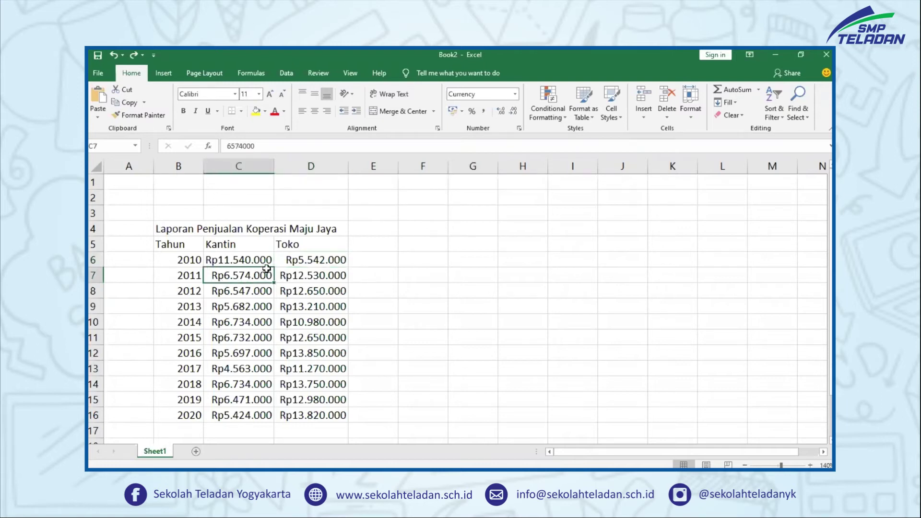
pyautogui.click(332, 258)
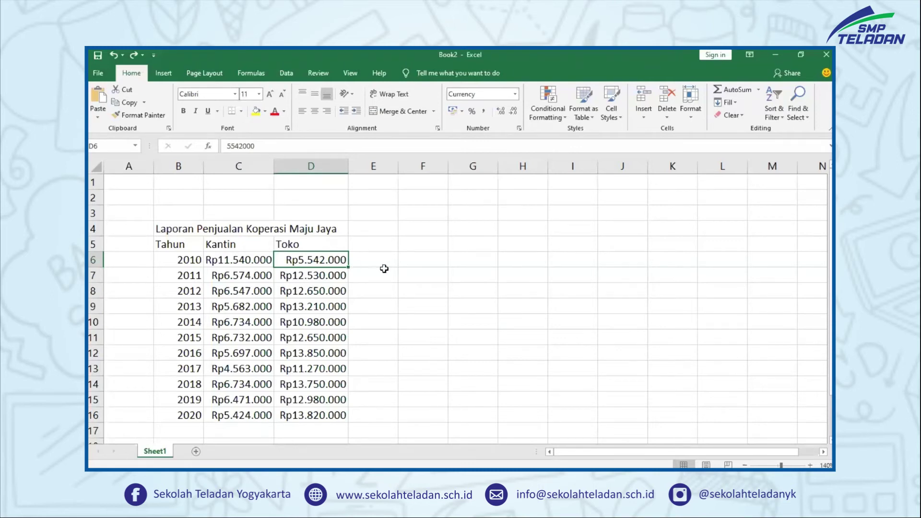
pyautogui.click(517, 96)
pyautogui.hotkey('alt', 'q')
pyautogui.click(516, 97)
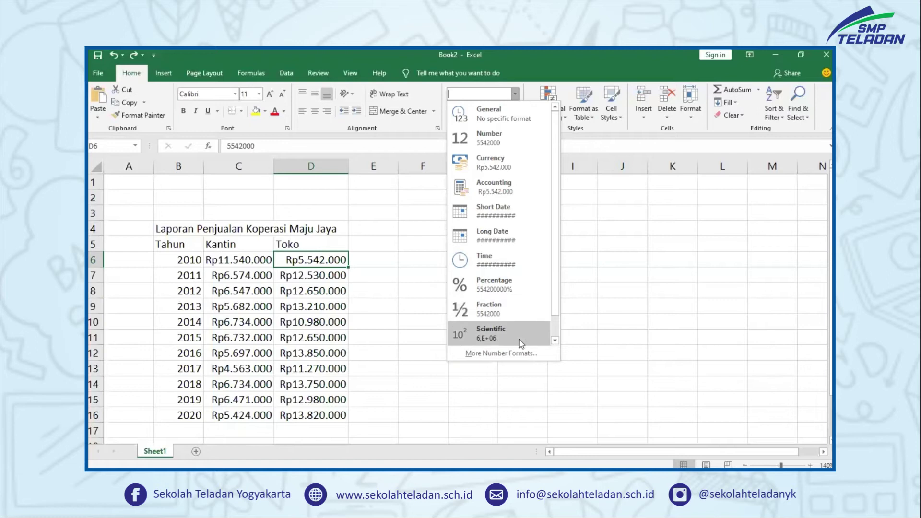
# - Scroll the format list and keep Currency for the Toko values
pyautogui.scroll(-1, 523, 338)
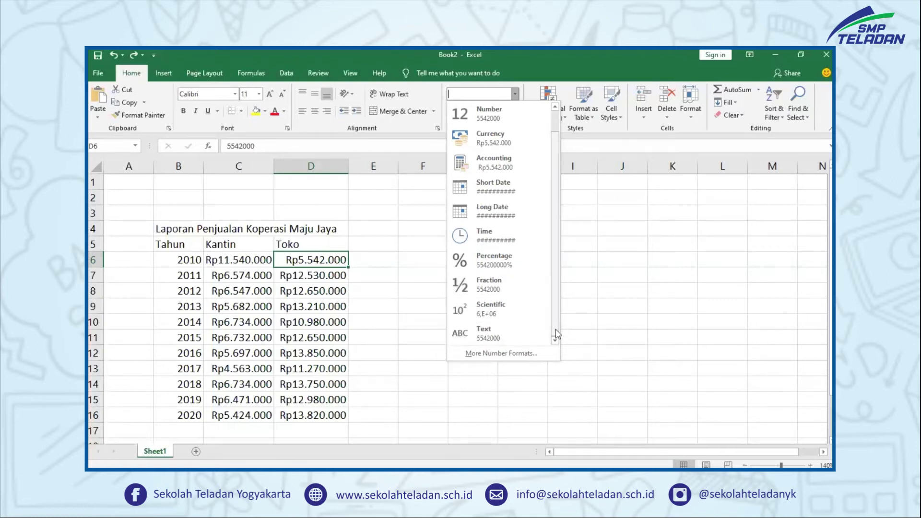
pyautogui.click(392, 270)
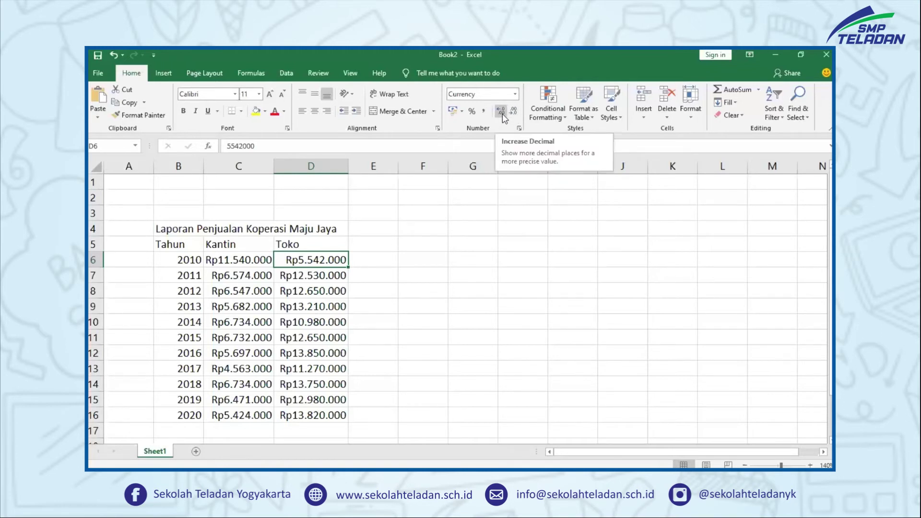
# - Add a decimal place to the Kantin 2010 value in C6 and widen column C
pyautogui.click(355, 270)
pyautogui.click(336, 263)
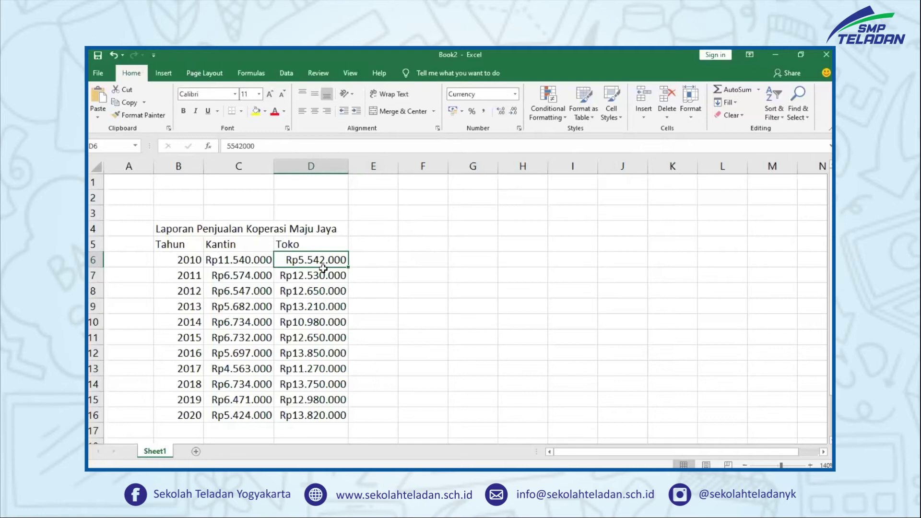
pyautogui.click(316, 329)
pyautogui.press('Up')
pyautogui.press('Up')
pyautogui.press('Up')
pyautogui.press('Left')
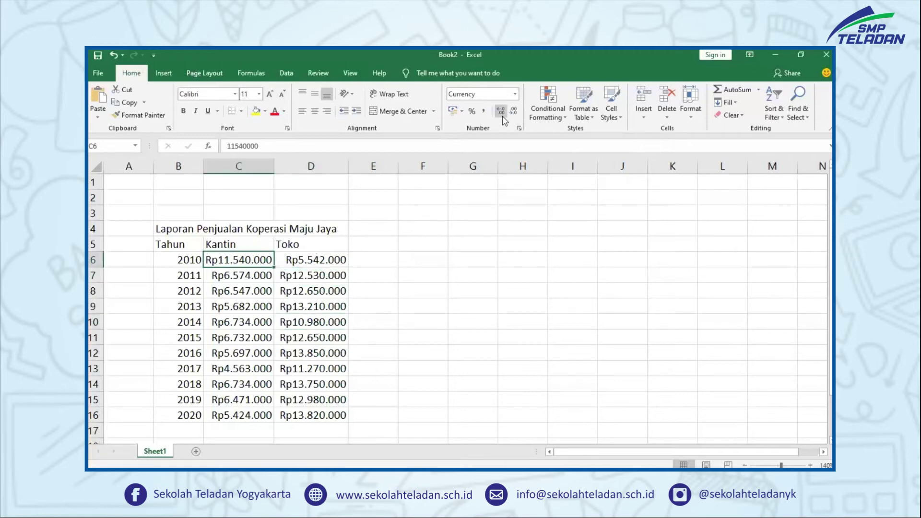
pyautogui.click(502, 116)
pyautogui.moveTo(274, 162); pyautogui.dragTo(316, 166)
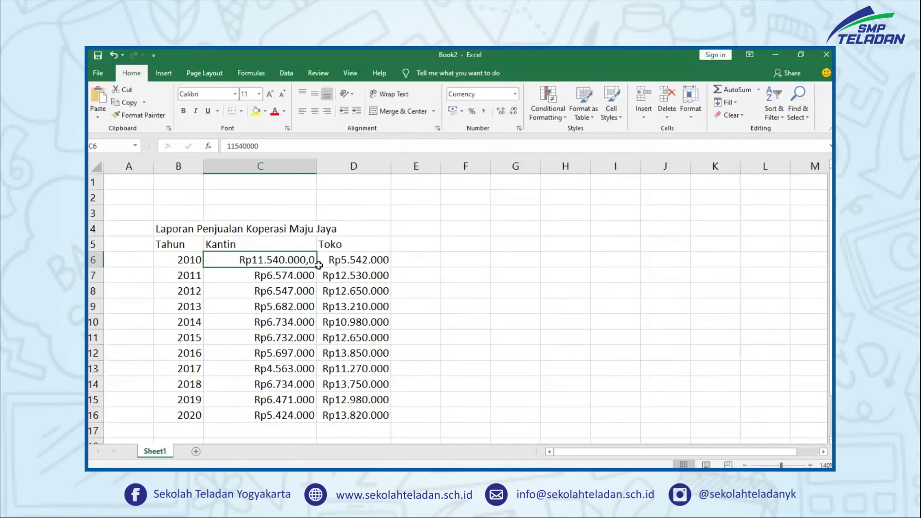
# - Add two more decimals, remove all three, and narrow column C back
pyautogui.click(497, 111)
pyautogui.click(496, 111)
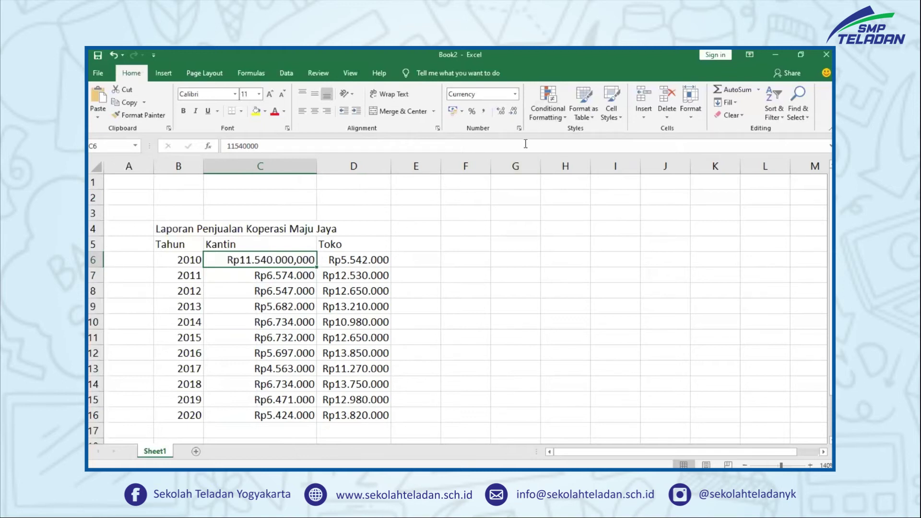
pyautogui.click(516, 112)
pyautogui.click(516, 112)
pyautogui.click(517, 112)
pyautogui.moveTo(316, 174); pyautogui.dragTo(282, 173)
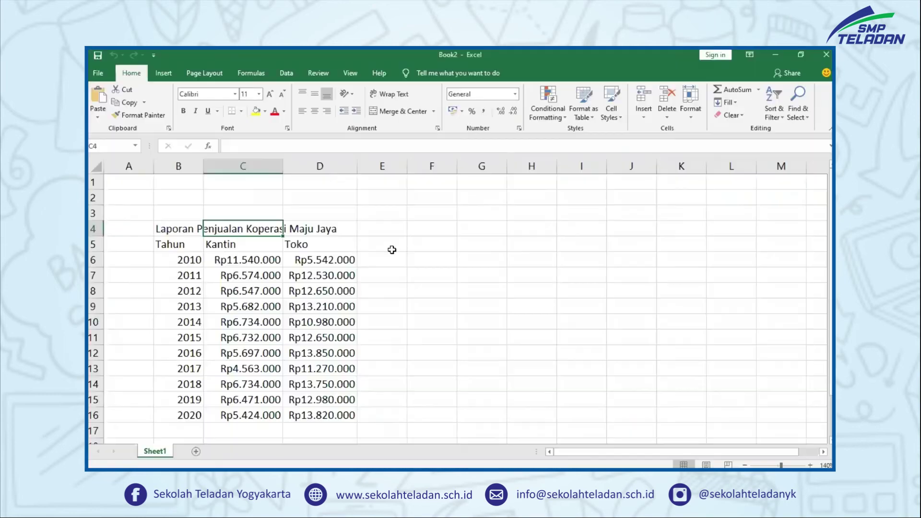
# - Confirm C4 and D4 are empty, then apply Merge & Center to B4:D4
pyautogui.click(414, 324)
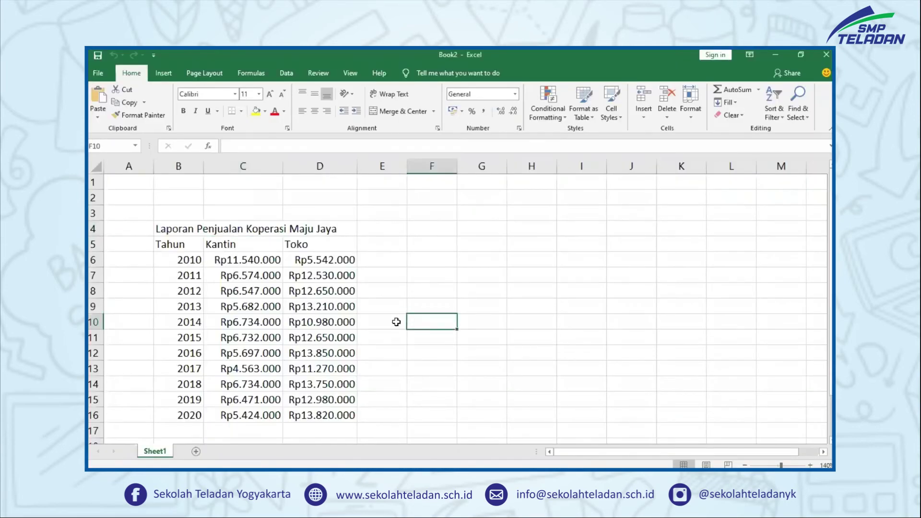
pyautogui.click(182, 227)
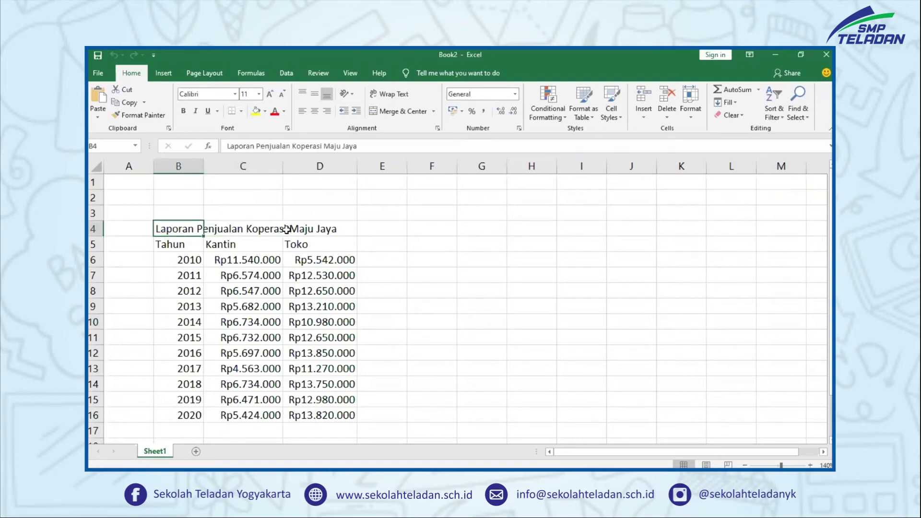
pyautogui.keyDown('shift'); pyautogui.click(301, 232); pyautogui.keyUp('shift')
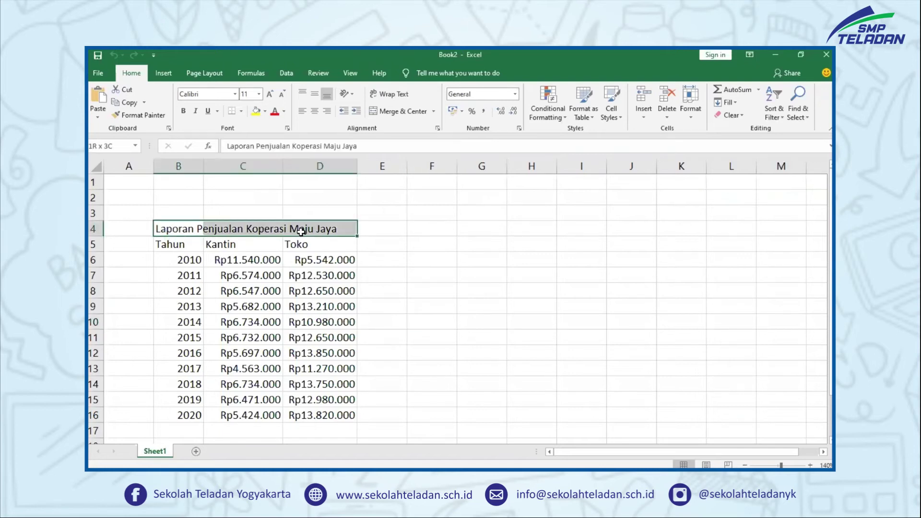
pyautogui.click(186, 234)
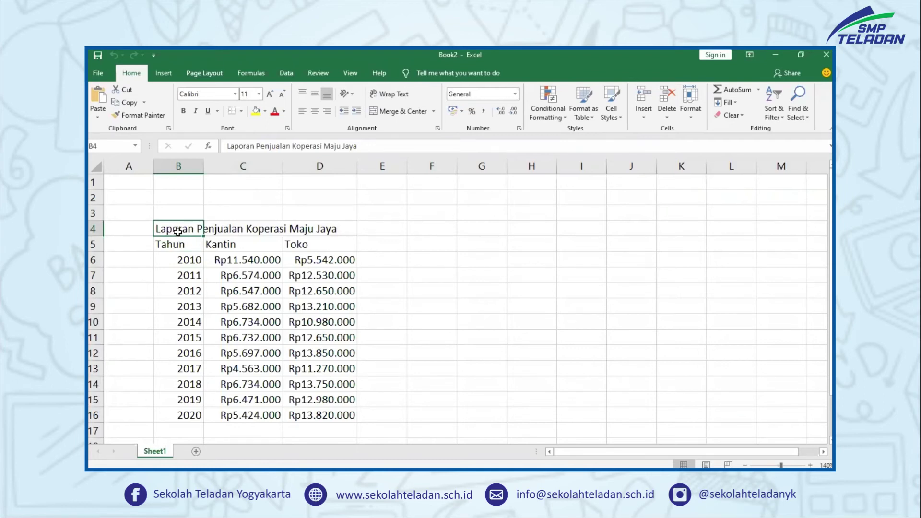
pyautogui.click(258, 228)
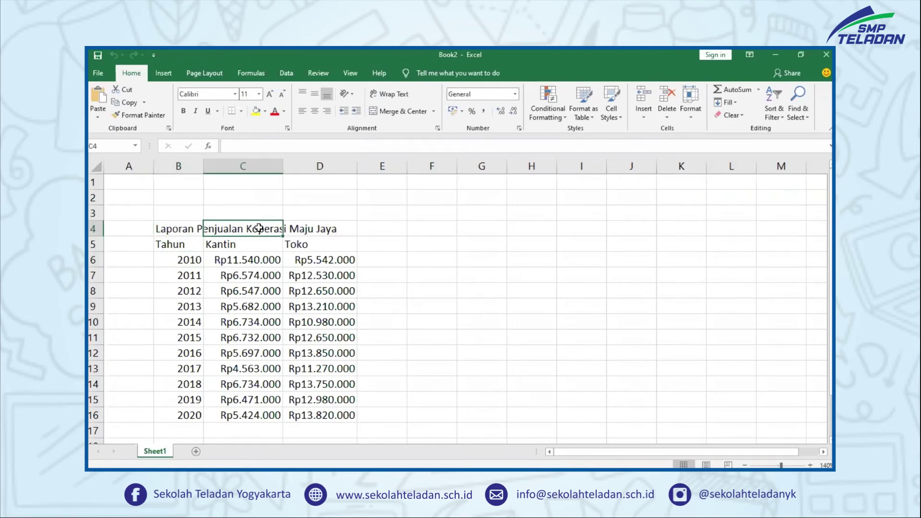
pyautogui.click(340, 232)
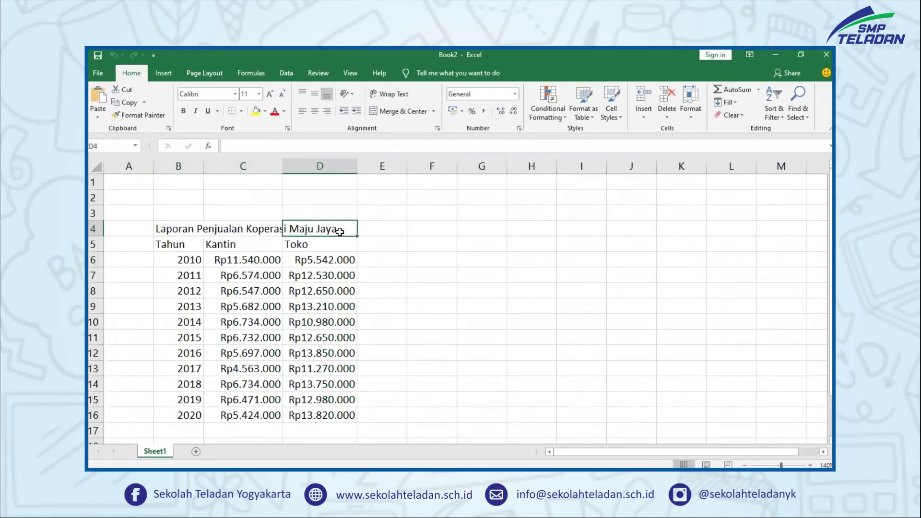
pyautogui.click(179, 229)
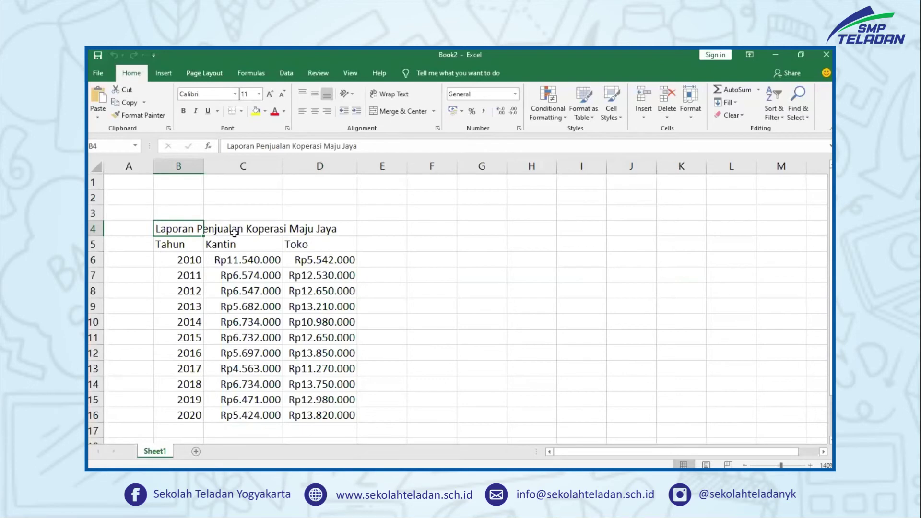
pyautogui.moveTo(240, 229); pyautogui.dragTo(300, 227)
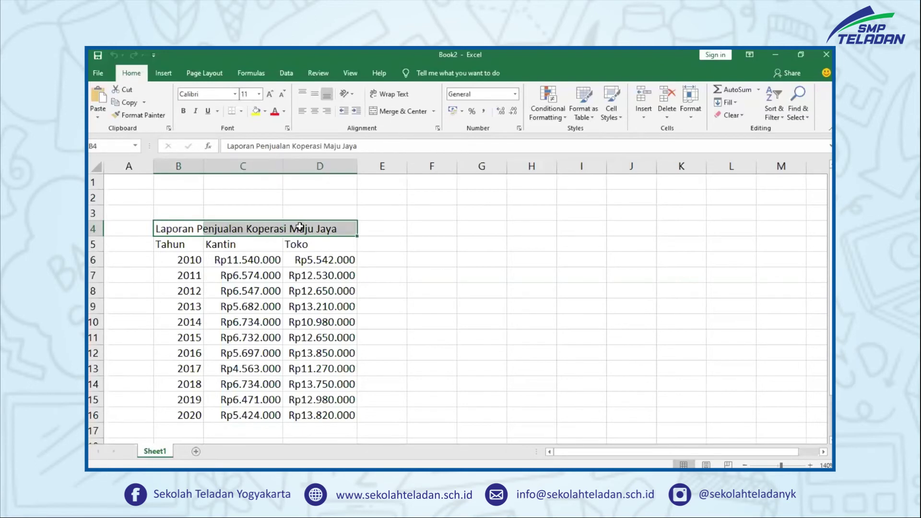
pyautogui.click(393, 113)
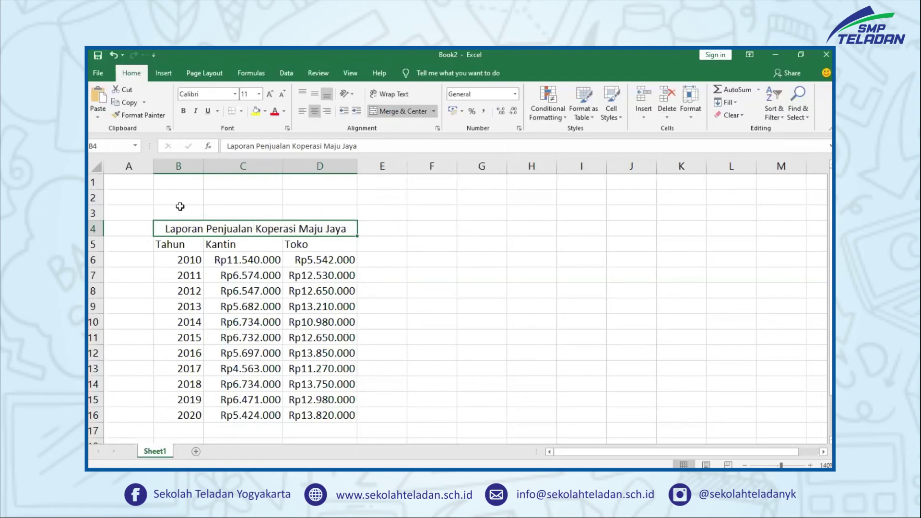
# - Fill the merged title cell B4:D4 orange
pyautogui.click(245, 244)
pyautogui.click(204, 230)
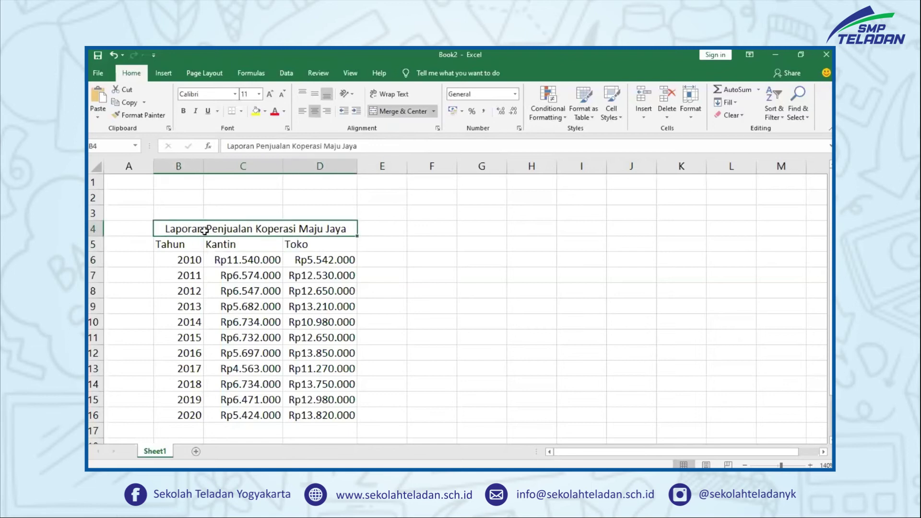
pyautogui.click(280, 255)
pyautogui.click(267, 230)
pyautogui.click(307, 243)
pyautogui.click(315, 228)
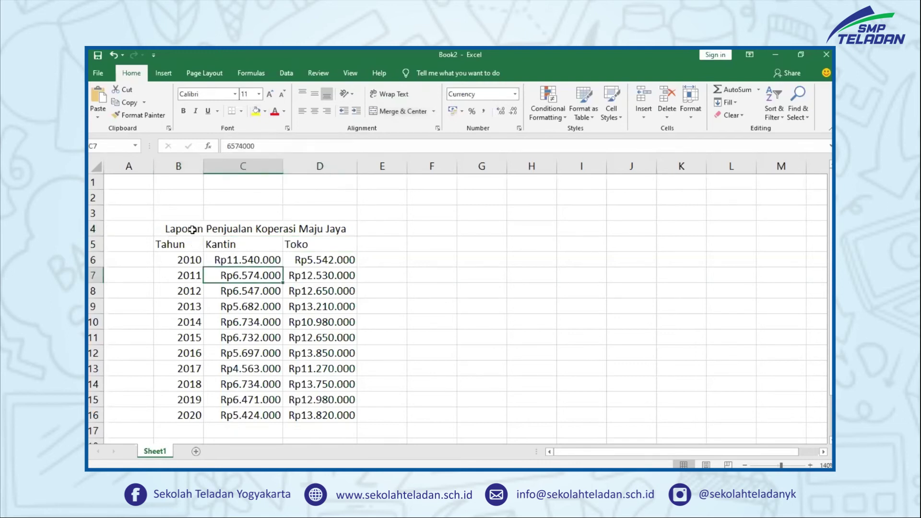
pyautogui.click(264, 113)
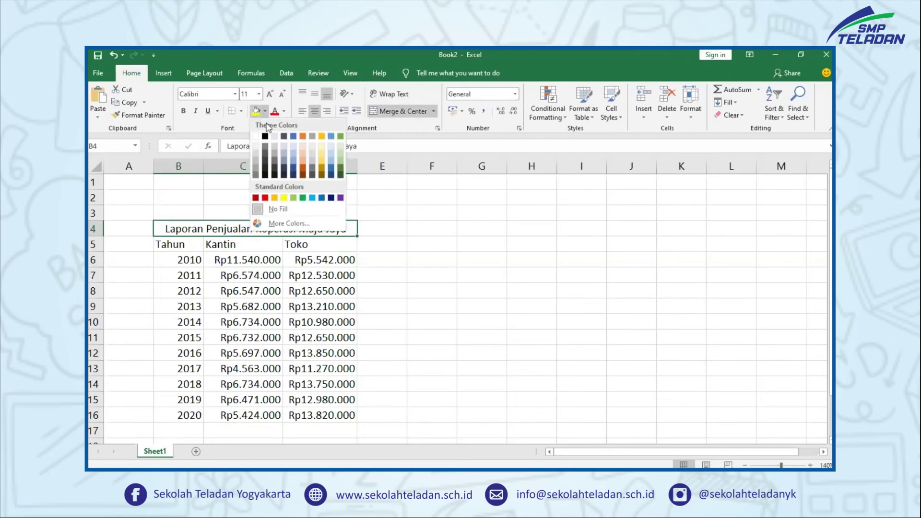
pyautogui.click(304, 171)
# - Fill the Tahun/Kantin/Toko header row B5:D5 light yellow
pyautogui.click(225, 244)
pyautogui.moveTo(166, 248); pyautogui.dragTo(316, 245)
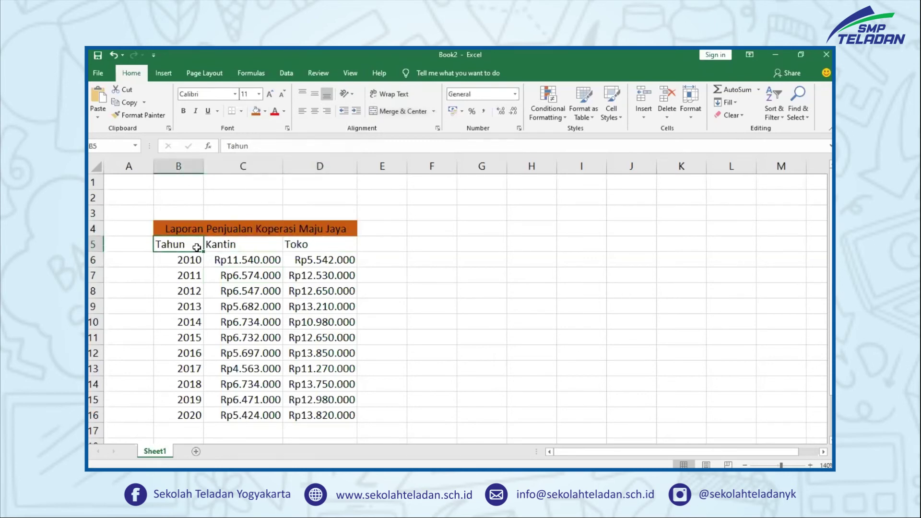
pyautogui.click(264, 113)
# - Fill the 2010–2020 data block B6:D16 grey
pyautogui.click(321, 161)
pyautogui.moveTo(177, 259); pyautogui.dragTo(336, 415)
pyautogui.click(379, 291)
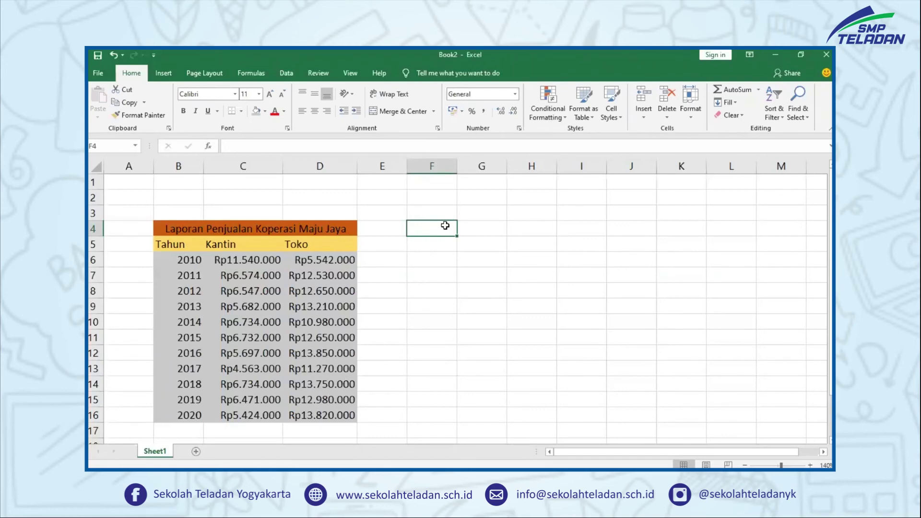
# - Select the sales table and preview recommended clustered column, stacked area, stacked column and scatter charts
pyautogui.click(162, 75)
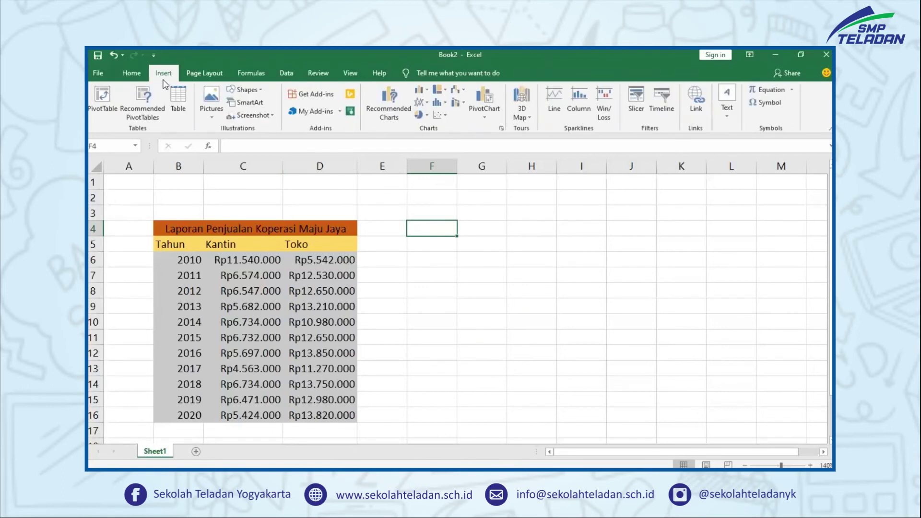
pyautogui.moveTo(219, 229); pyautogui.dragTo(240, 415)
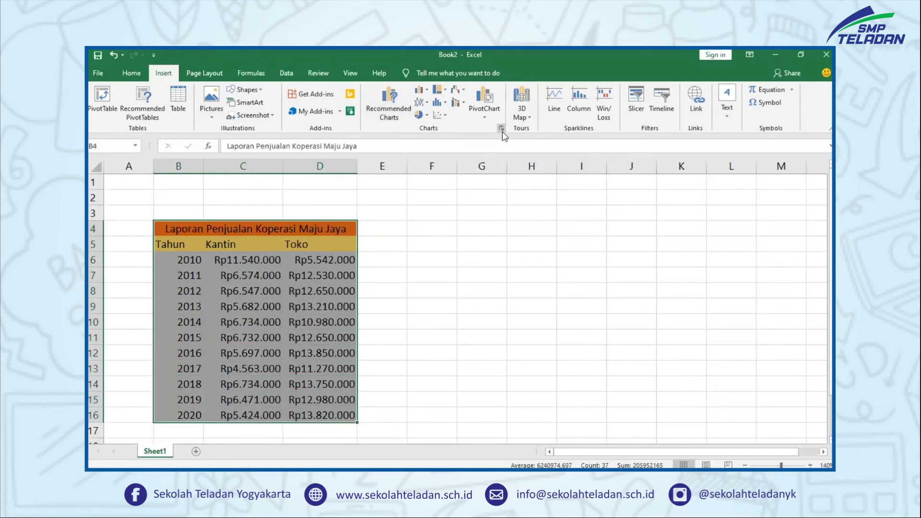
pyautogui.click(391, 109)
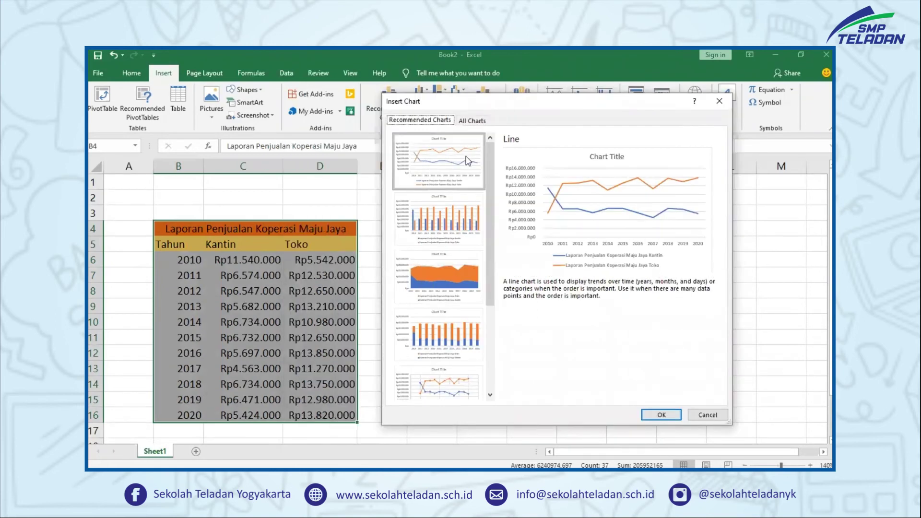
pyautogui.click(458, 197)
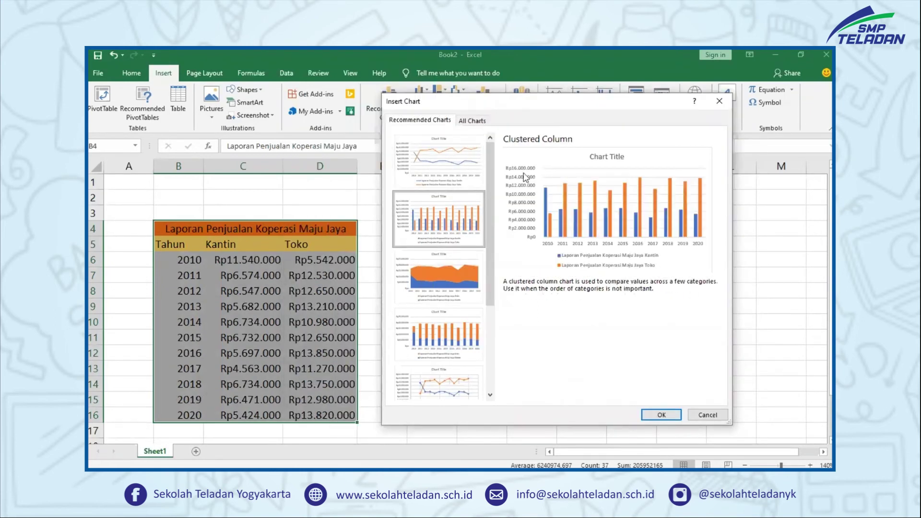
pyautogui.click(445, 290)
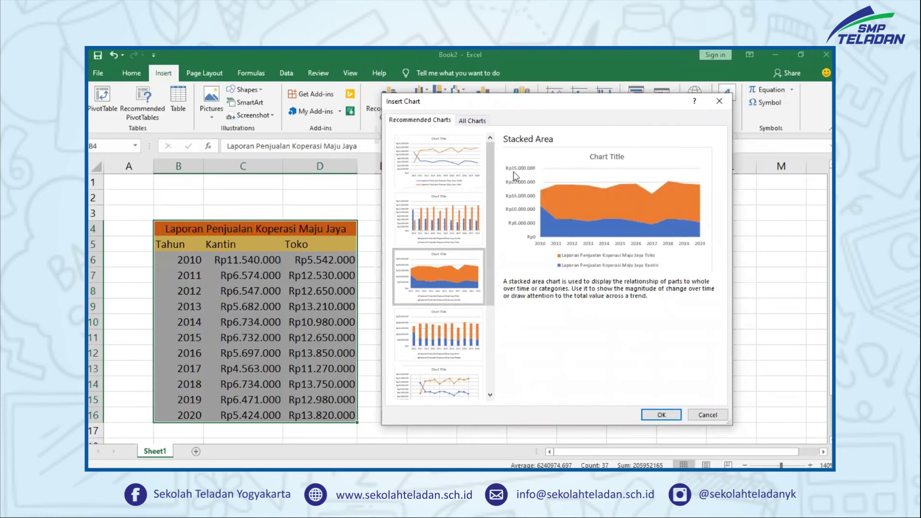
pyautogui.click(448, 346)
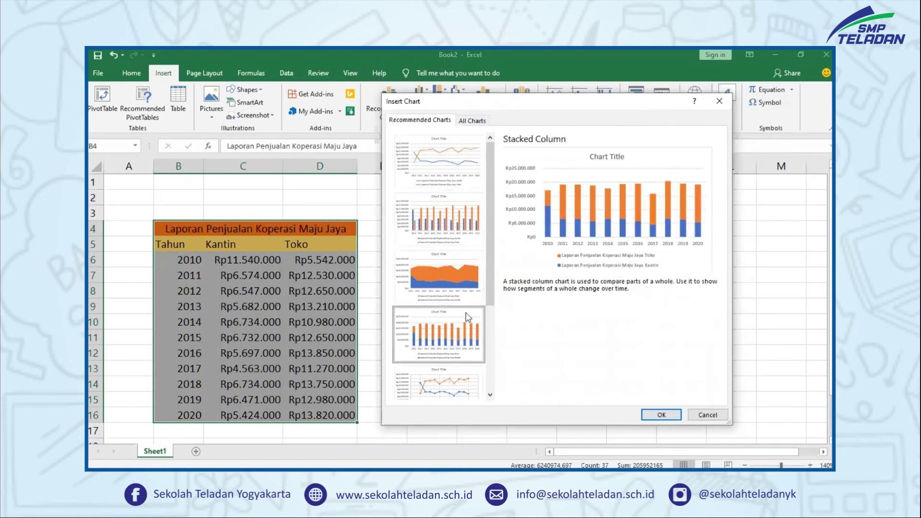
pyautogui.click(464, 387)
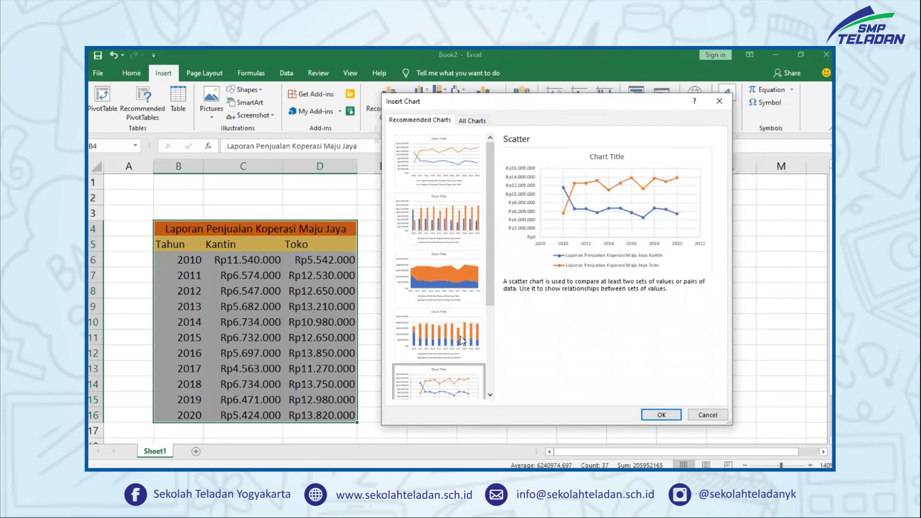
# - Browse the All Charts list: line, pie, bar, scatter and stock variations
pyautogui.click(472, 120)
pyautogui.click(427, 120)
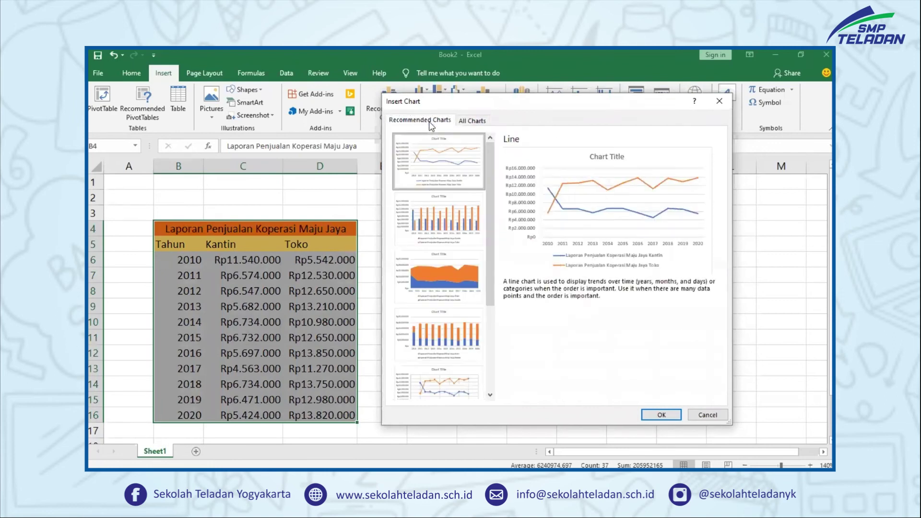
pyautogui.click(474, 121)
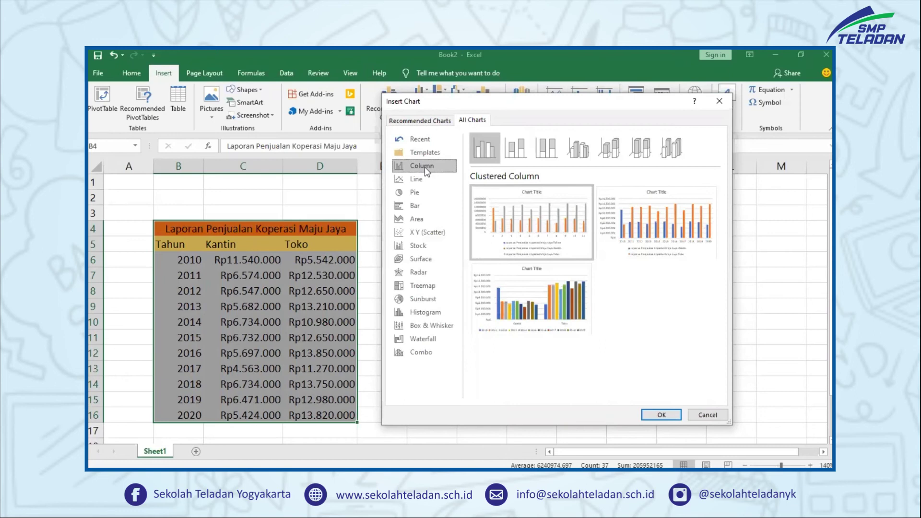
pyautogui.click(420, 179)
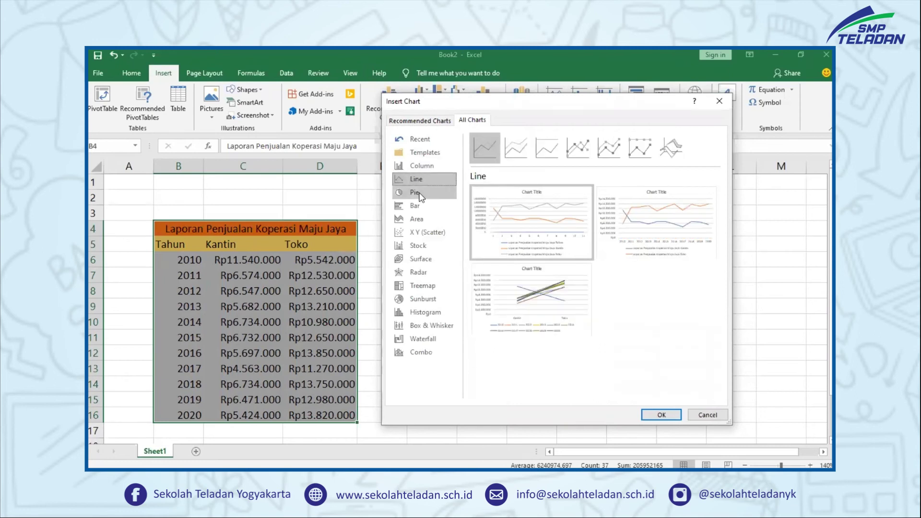
pyautogui.click(415, 193)
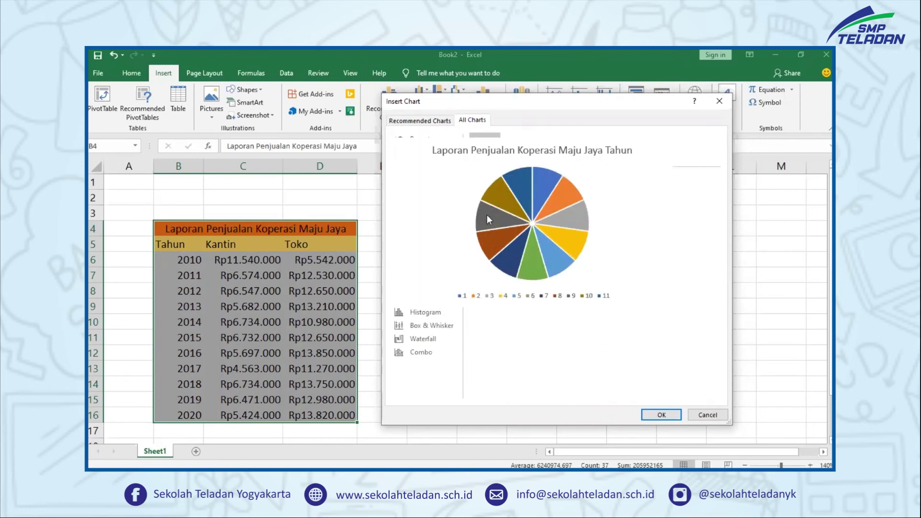
pyautogui.click(413, 208)
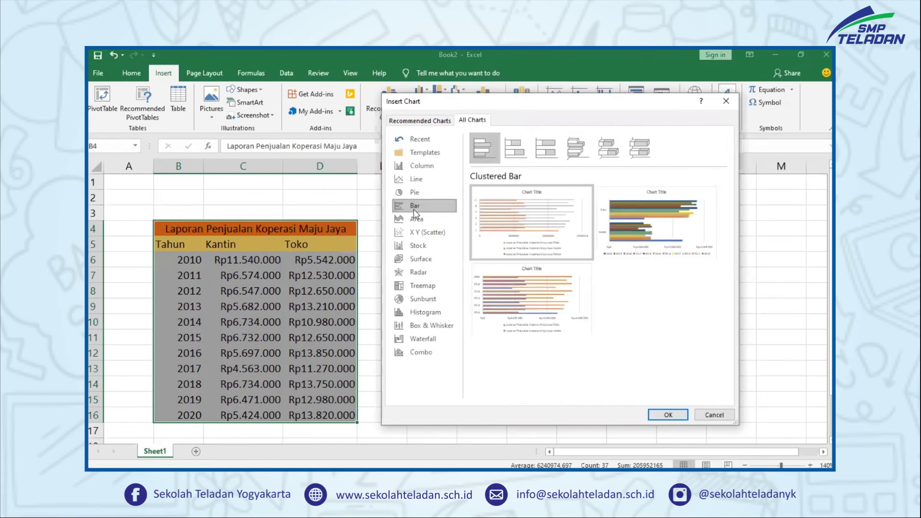
pyautogui.click(415, 218)
pyautogui.click(420, 233)
pyautogui.click(424, 247)
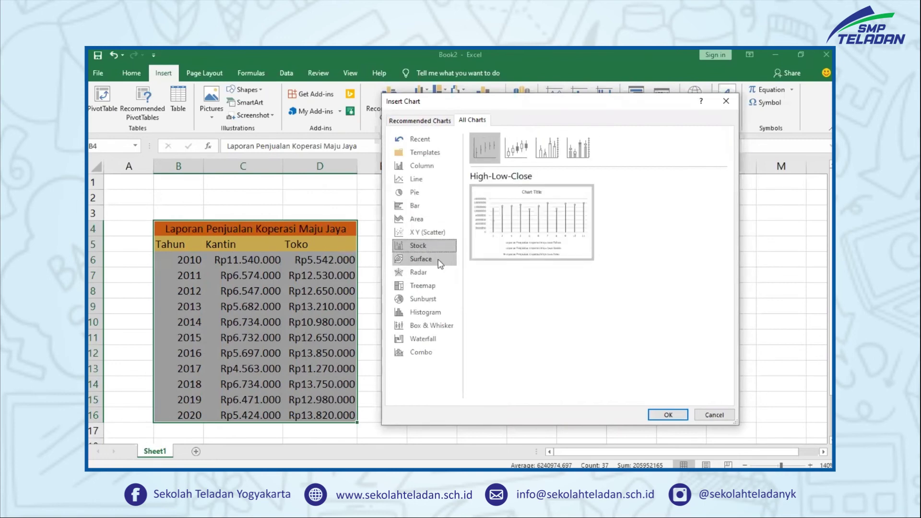
# - Back in Recommended Charts, choose the scatter chart with lines and markers
pyautogui.click(419, 121)
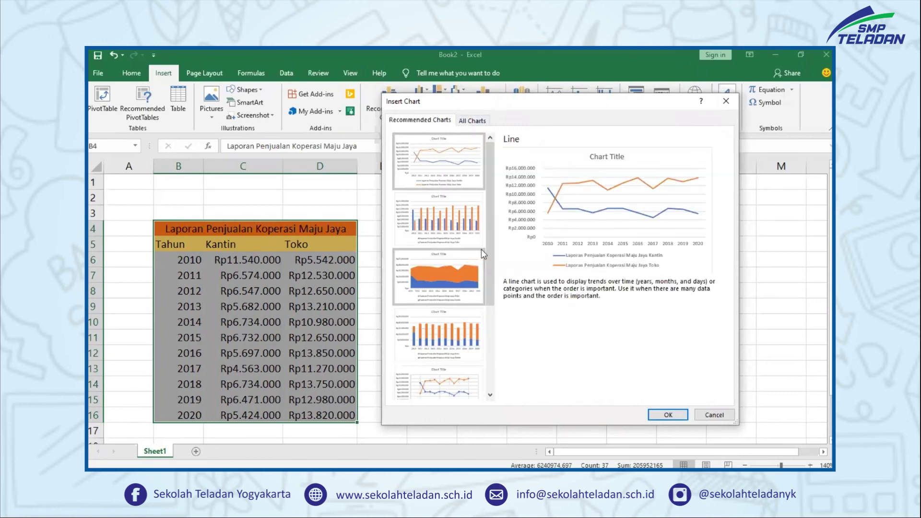
pyautogui.scroll(-3, 482, 249)
pyautogui.click(450, 309)
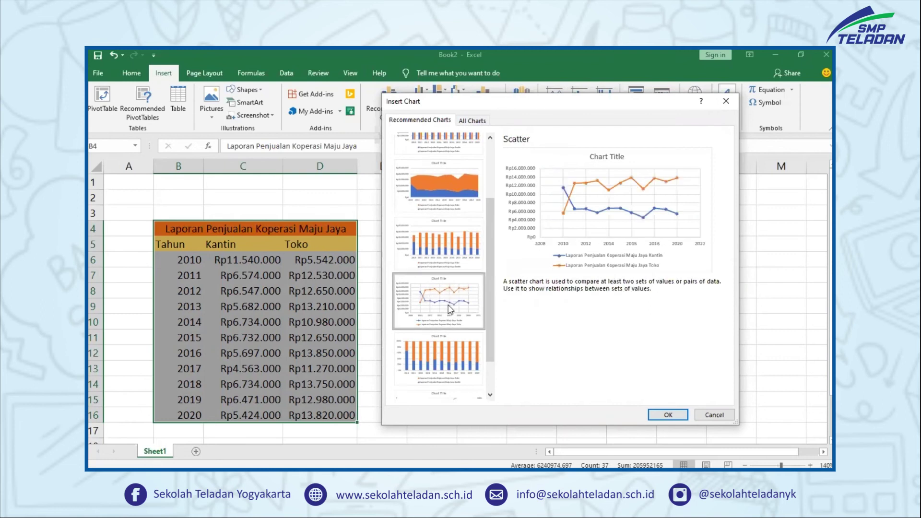
# - Insert the scatter chart and drag it right so column D stays visible beside it
pyautogui.click(667, 415)
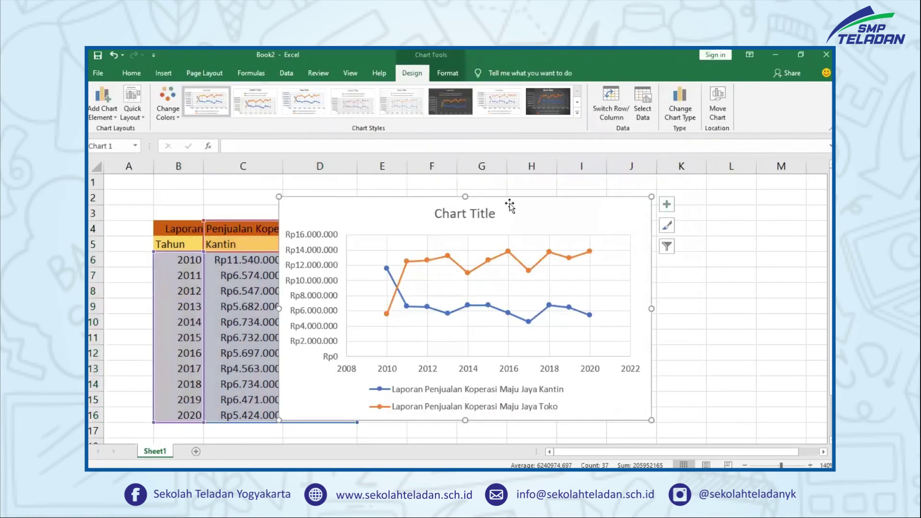
pyautogui.click(446, 214)
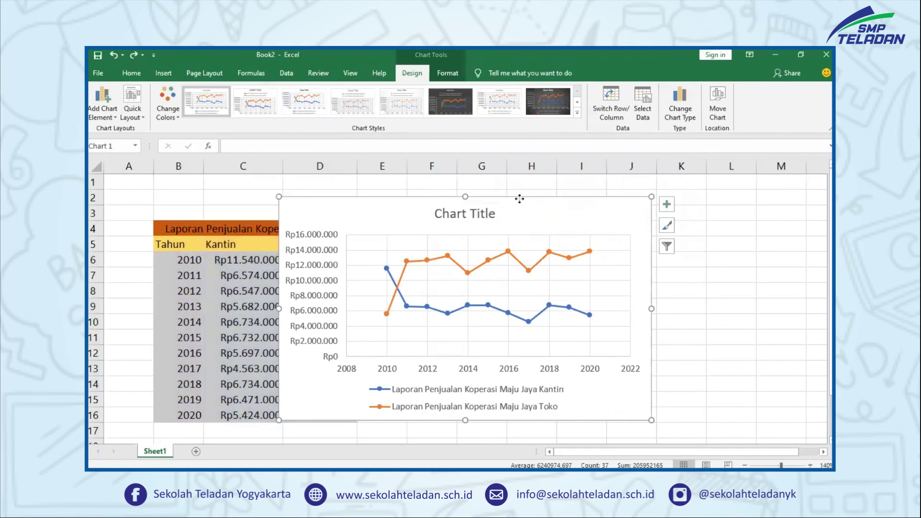
pyautogui.moveTo(520, 199); pyautogui.dragTo(623, 202)
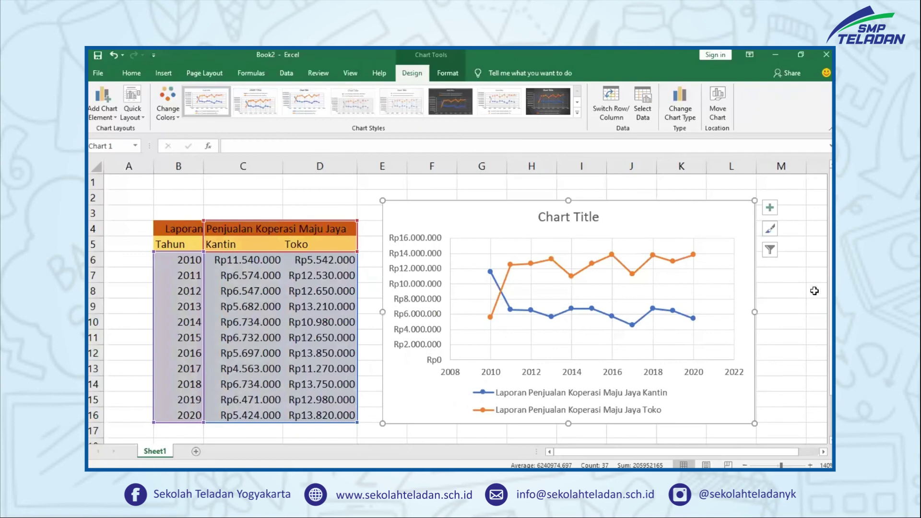
pyautogui.click(794, 306)
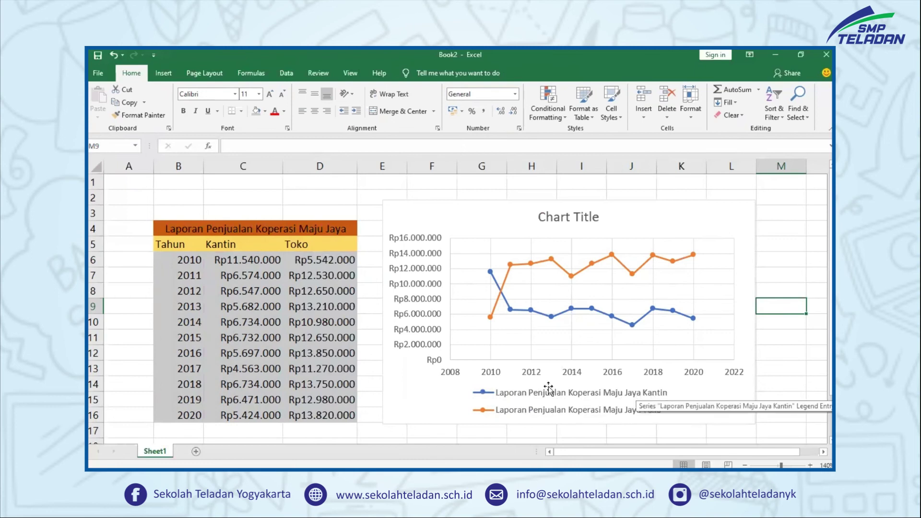
pyautogui.click(246, 261)
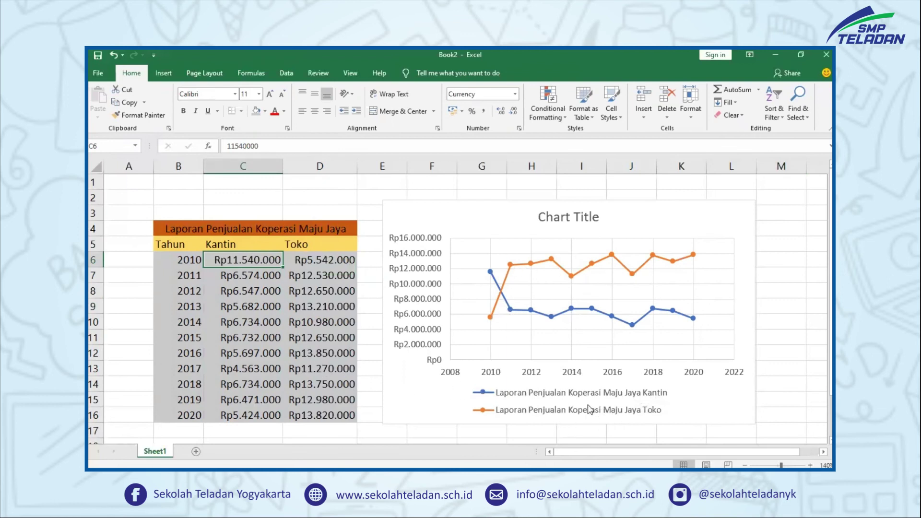
pyautogui.click(319, 245)
pyautogui.click(240, 244)
pyautogui.click(304, 246)
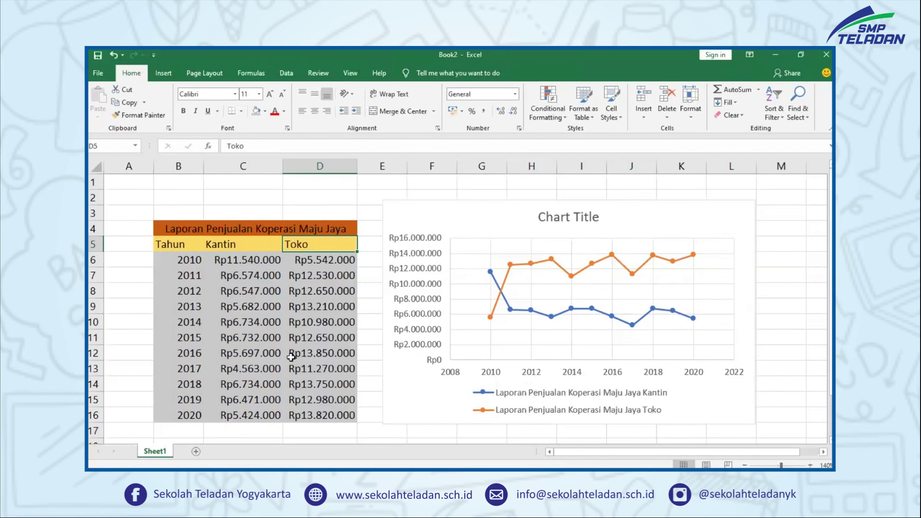
pyautogui.click(199, 261)
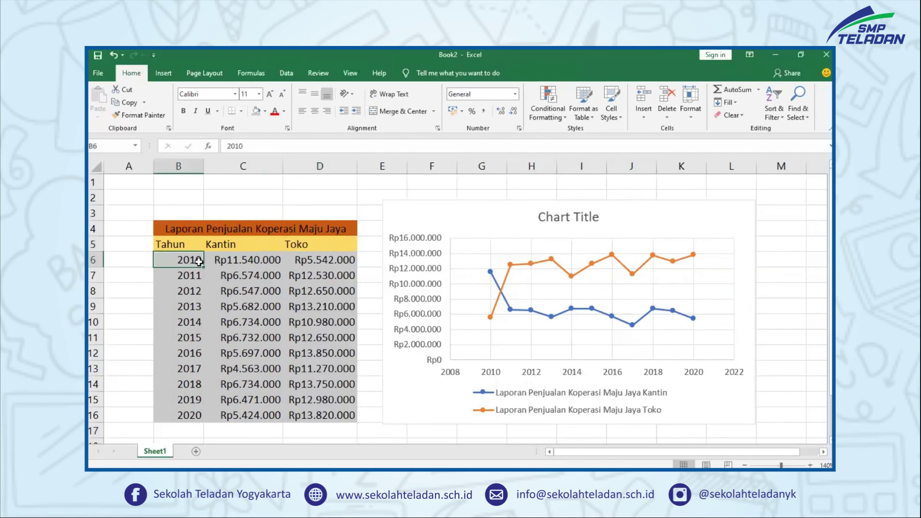
pyautogui.click(197, 416)
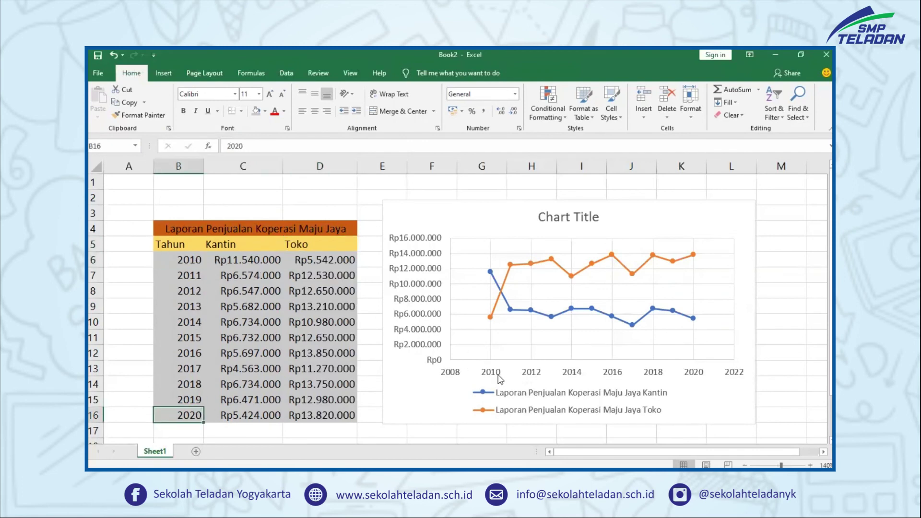